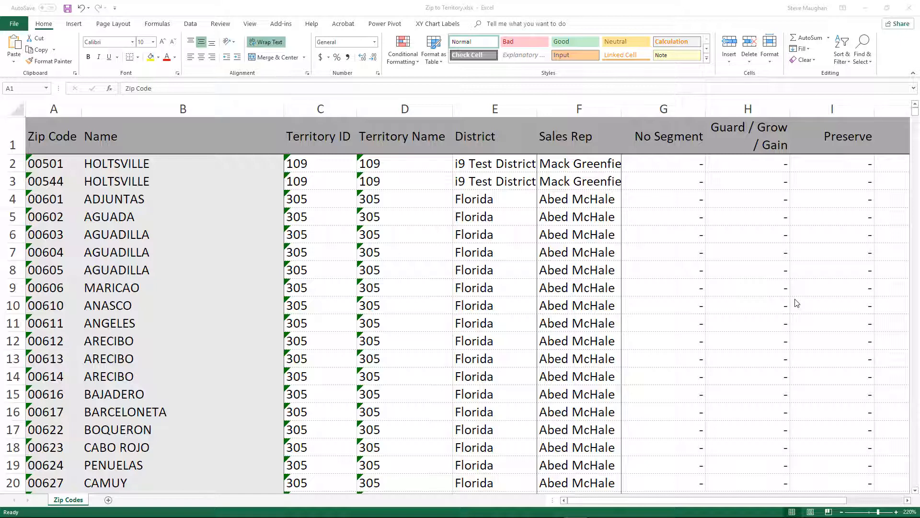
Step: Examine the zip codes in the Zip Code column from its first row to its last
click(43, 138)
click(50, 185)
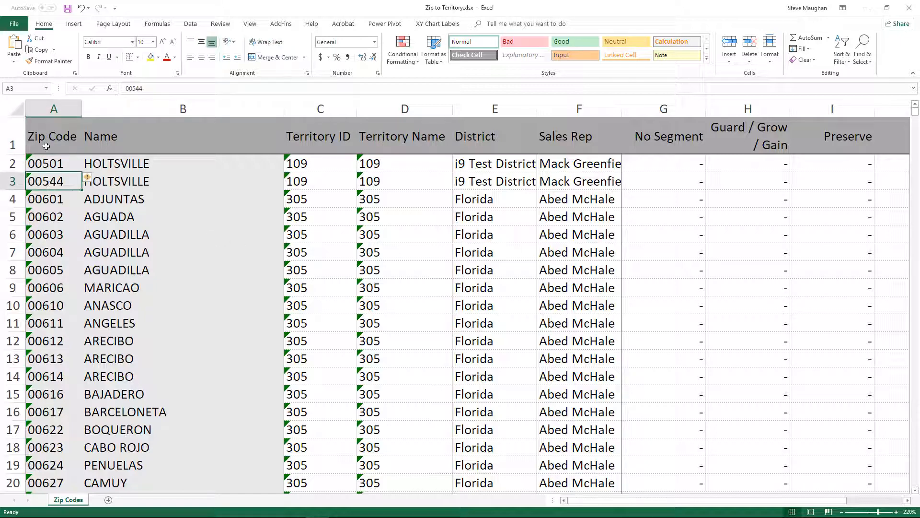
click(46, 144)
click(236, 115)
key(ctrl+Down)
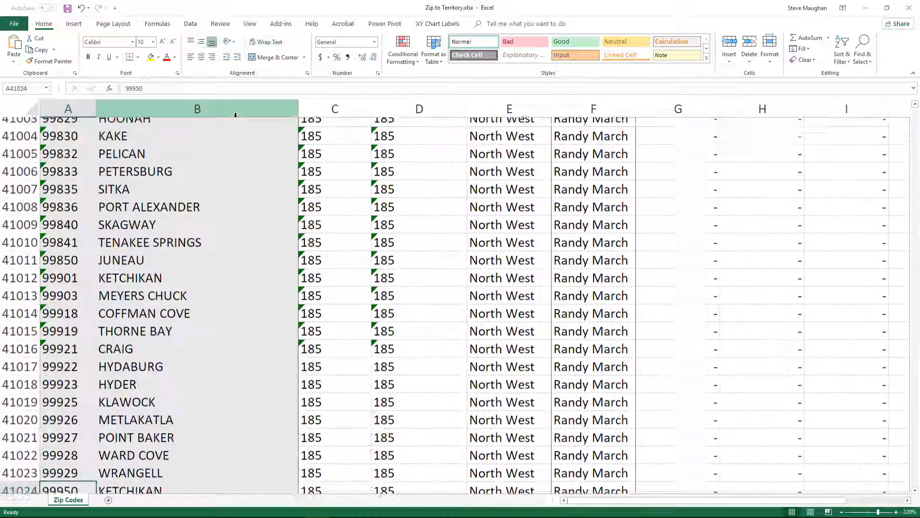
key(ctrl+Up)
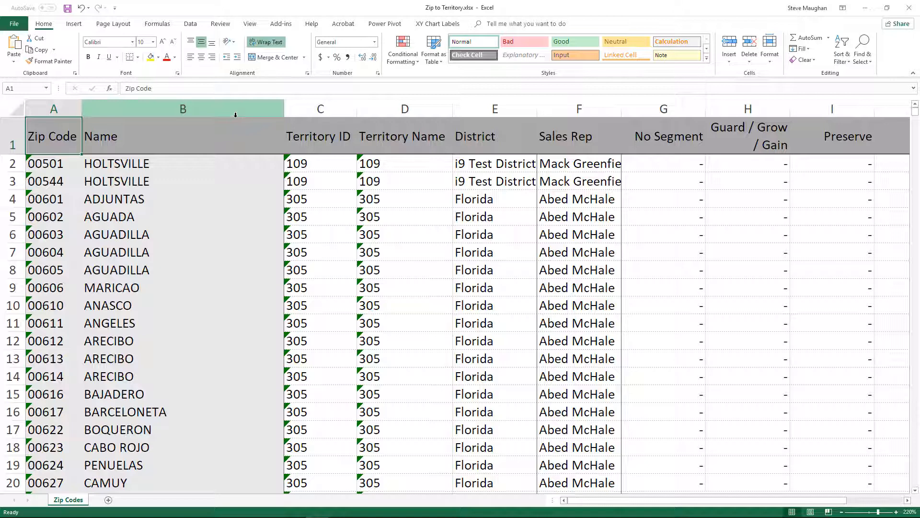
Step: Review the Territory ID, Territory Name, District and Sales Rep columns of the zip code sheet
click(235, 115)
key(Right)
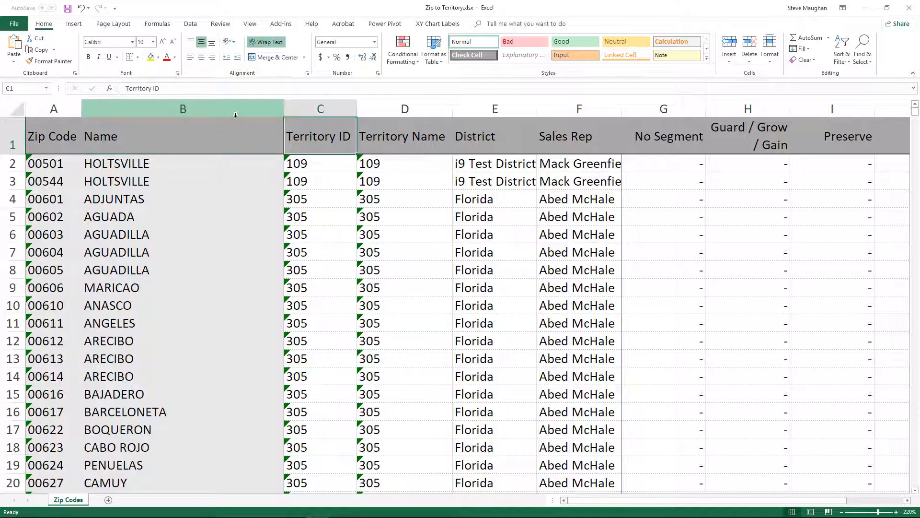
key(Right)
key(Left)
key(Down)
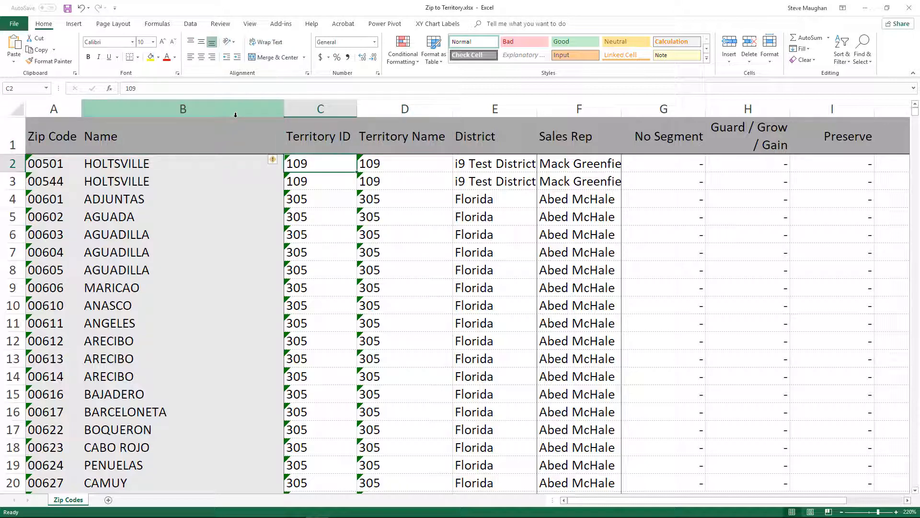
key(Right)
key(Left)
key(Up)
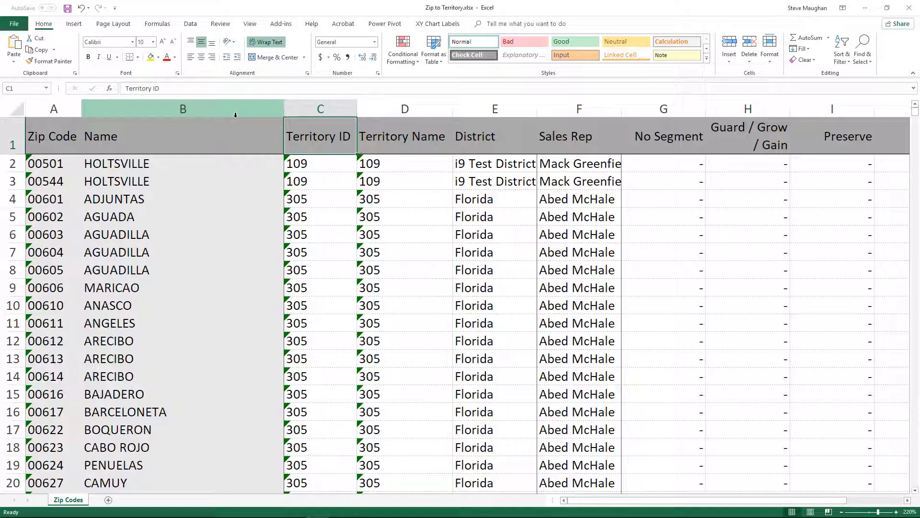
key(Right)
key(Right)
key(Right)
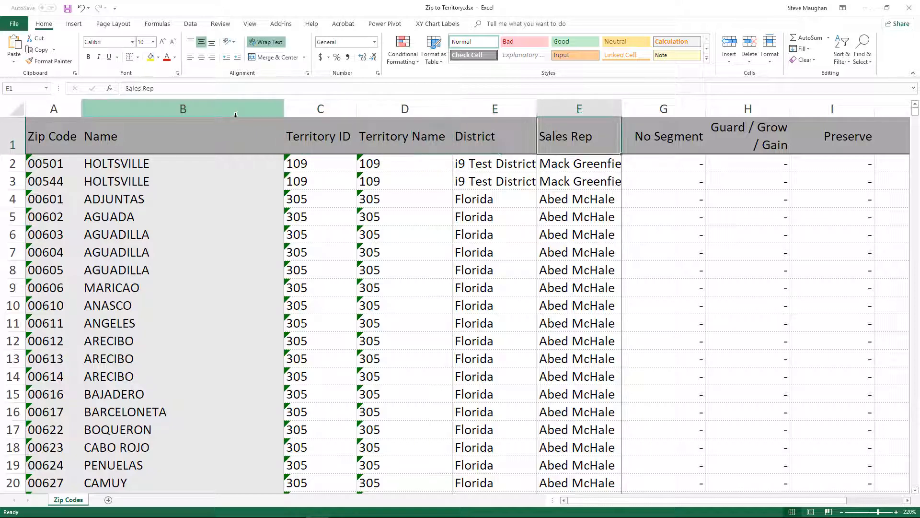
key(Down)
key(Down)
key(Up)
key(Up)
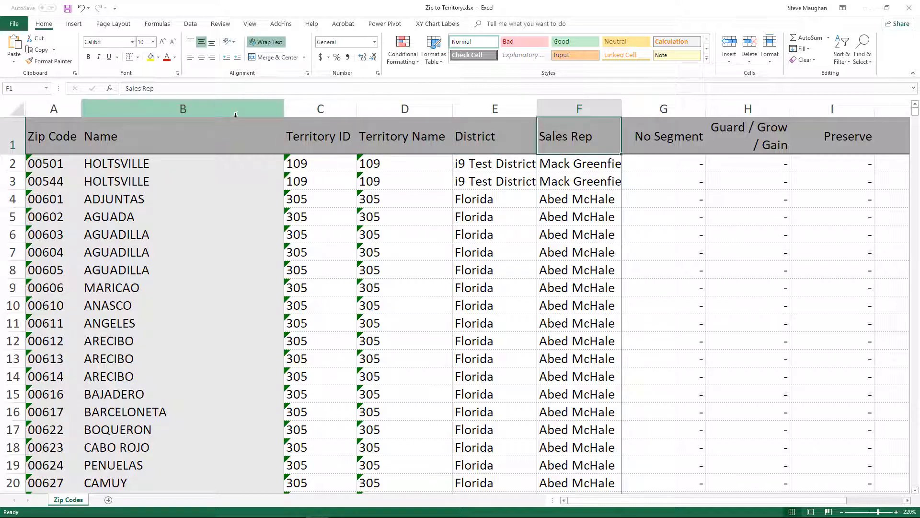
Step: Close the Zip to Territory workbook with its changes saved and switch to AlignMix
click(910, 8)
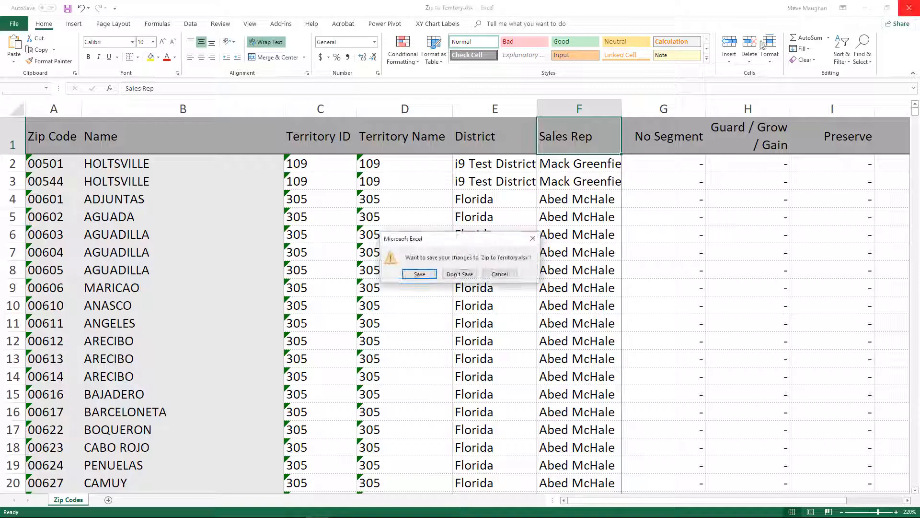
click(419, 274)
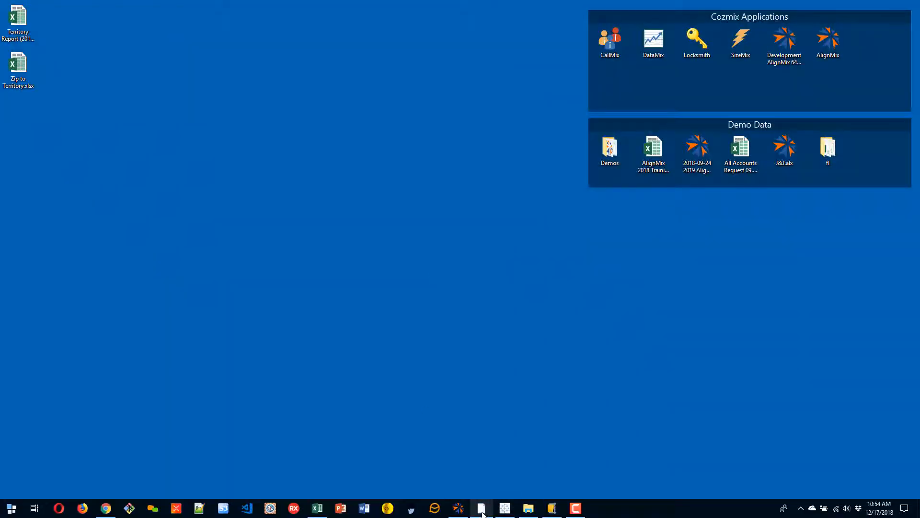
click(457, 514)
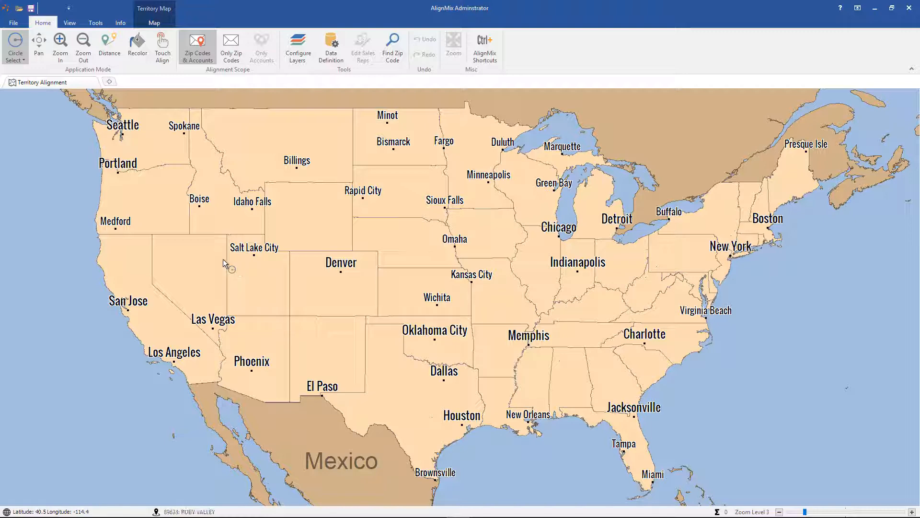
Step: Open Zip to Territory.xlsx from the Desktop folder for data import
click(19, 8)
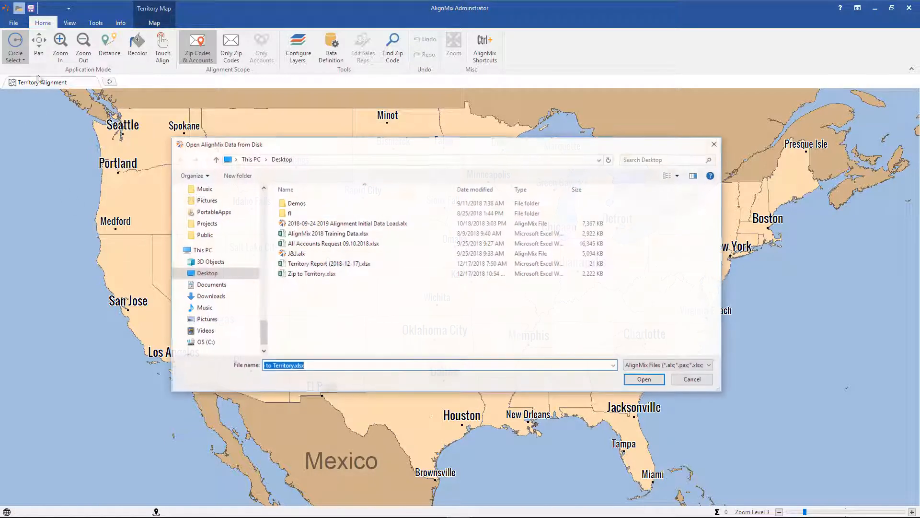
click(317, 274)
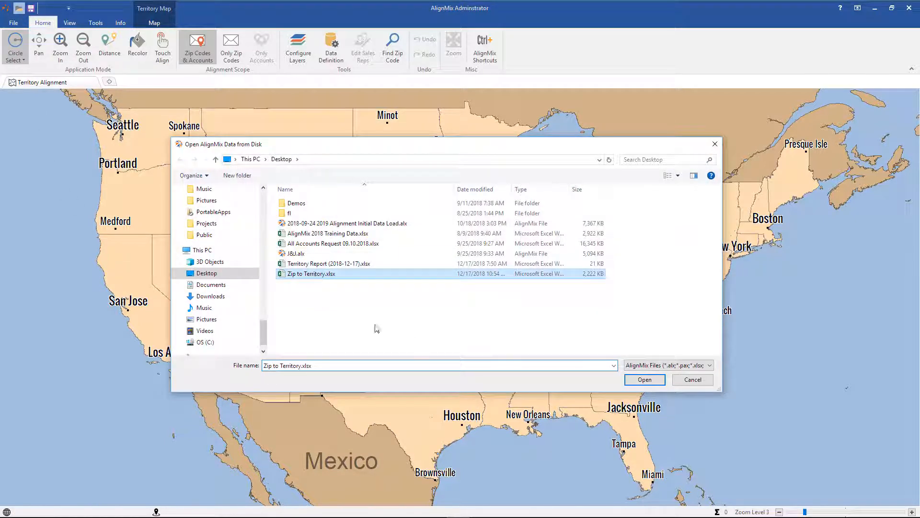
click(644, 379)
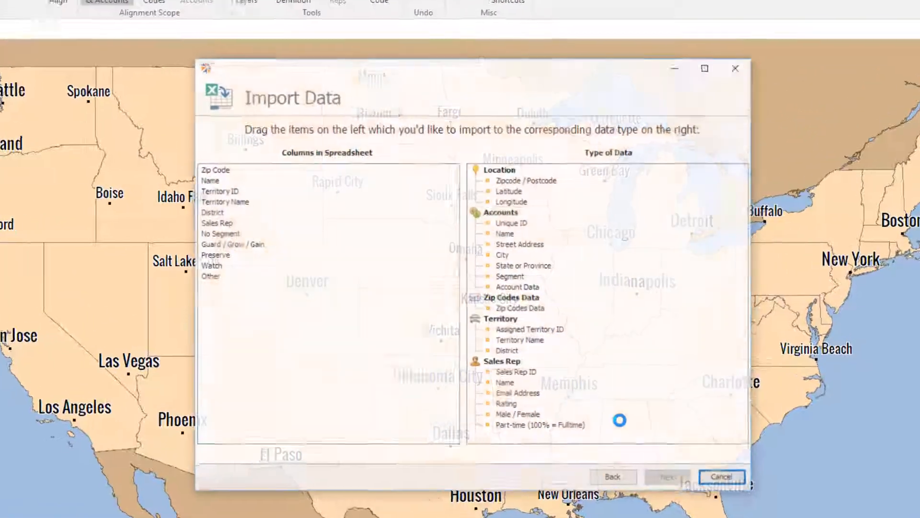
Step: Map Zip Code to Zipcode / Postcode, Territory ID to Assigned Territory ID, and Sales Rep to the sales rep Name
click(217, 172)
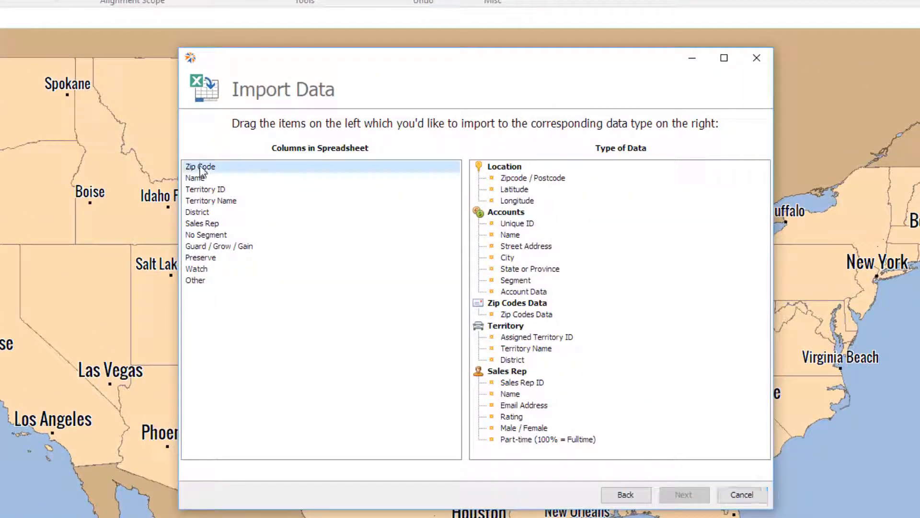
drag(201, 170, 544, 184)
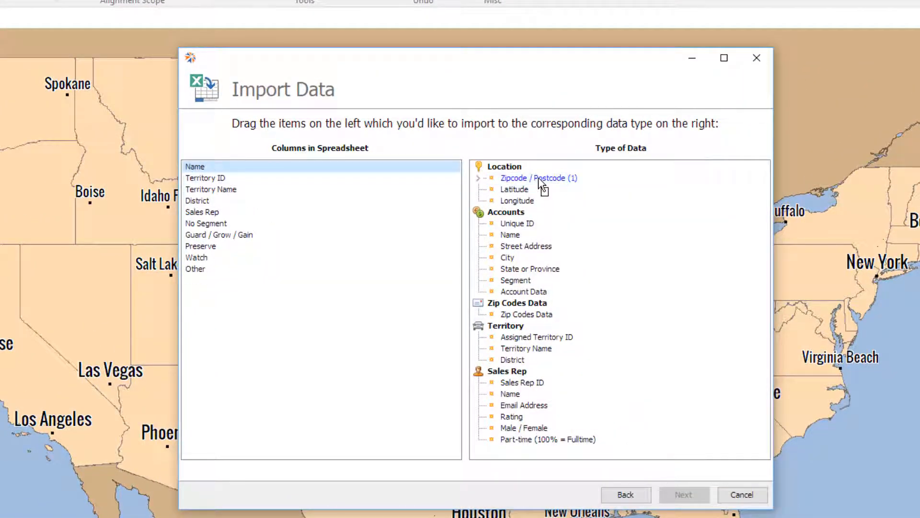
drag(233, 180, 543, 341)
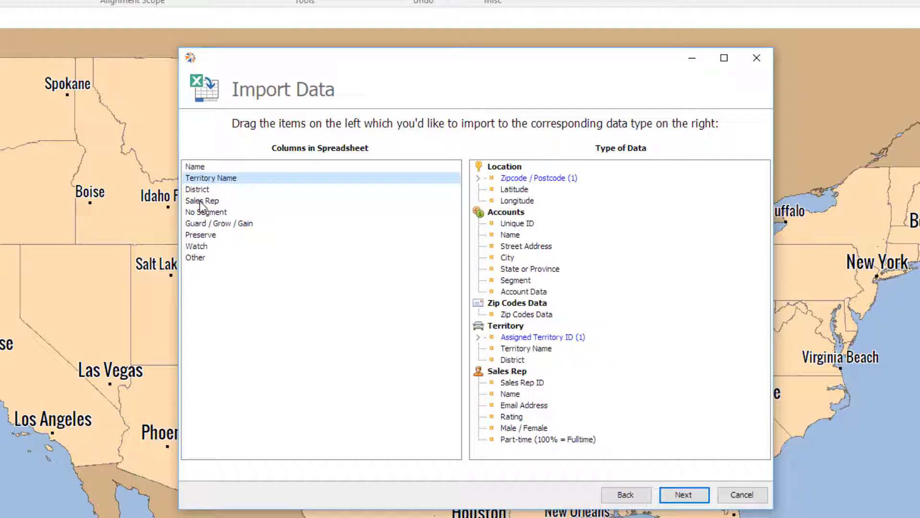
drag(200, 201, 517, 398)
Step: Import the mapped spreadsheet as Zip Code to Territory data, keeping the existing base geography, and finish the import
click(664, 497)
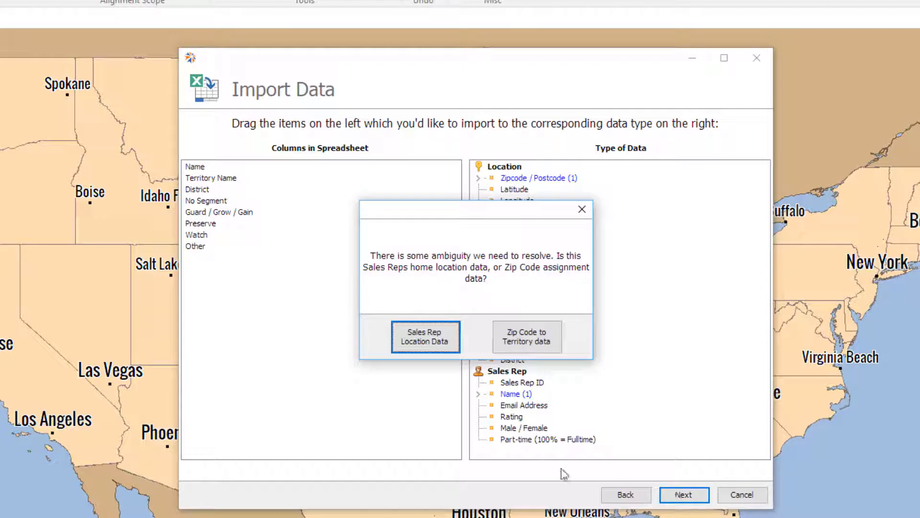
click(517, 344)
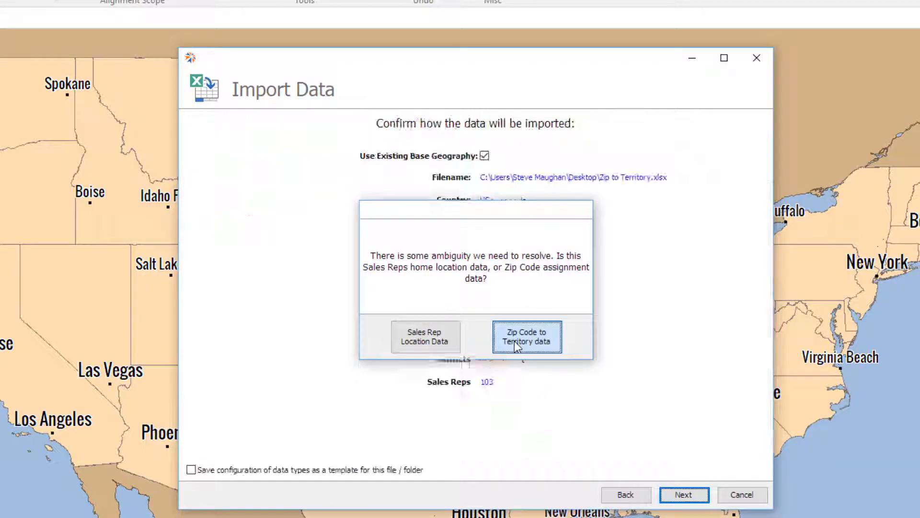
click(684, 497)
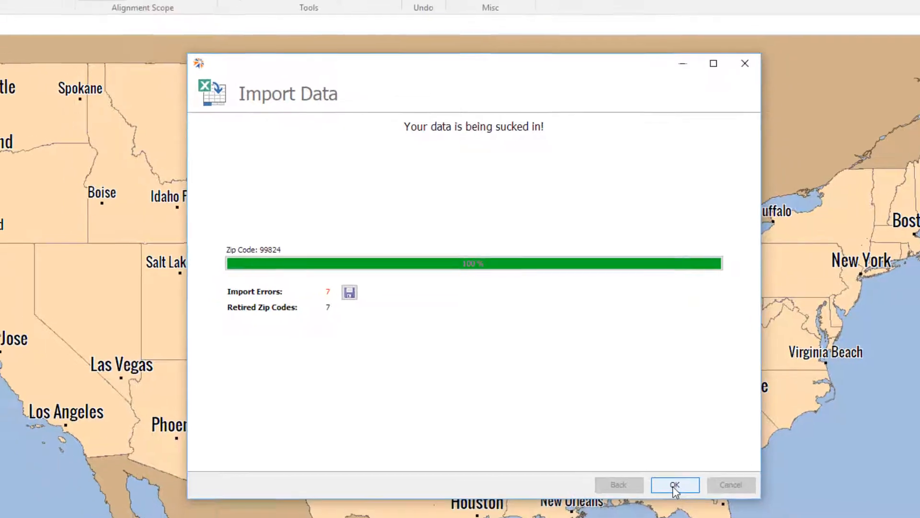
click(685, 495)
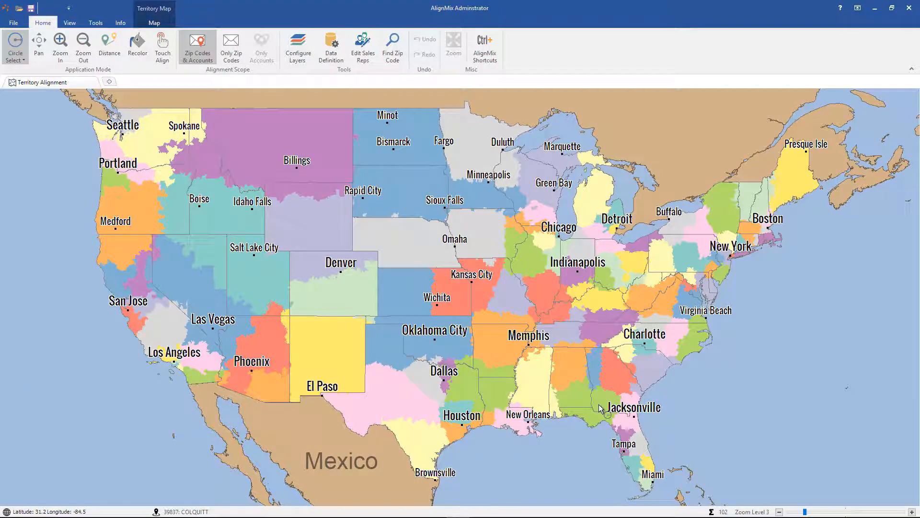
Step: Inspect the properties of the territory covering Bismarck and Sioux Falls without changing them
double_click(429, 185)
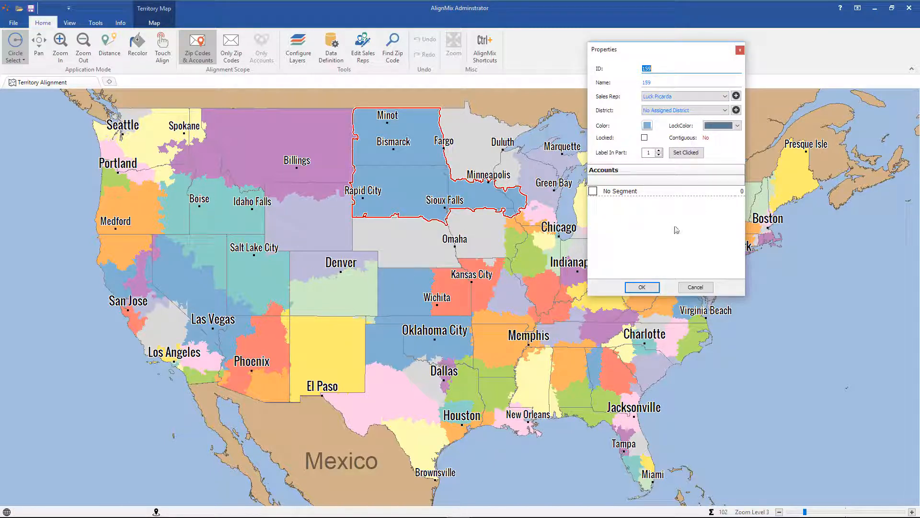
click(697, 290)
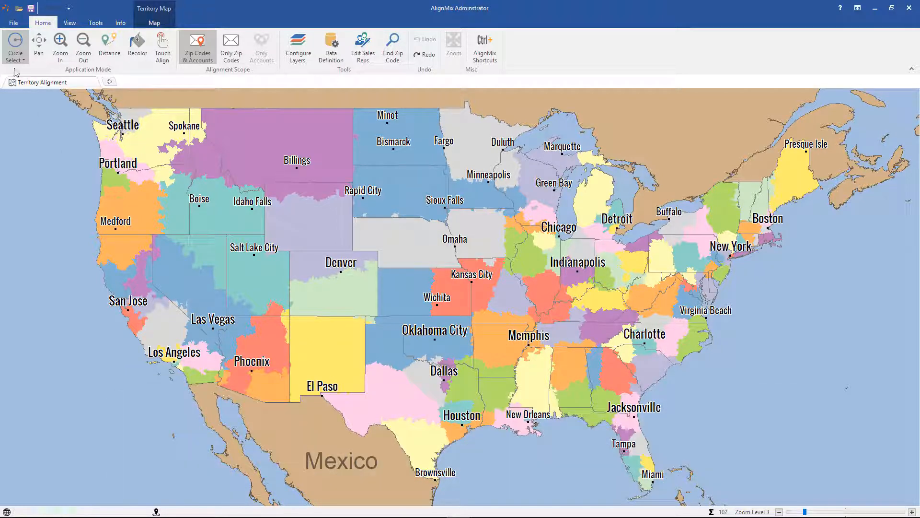
Step: Export the territory boundaries as a KML file named Territories.kml to the Desktop folder
click(14, 23)
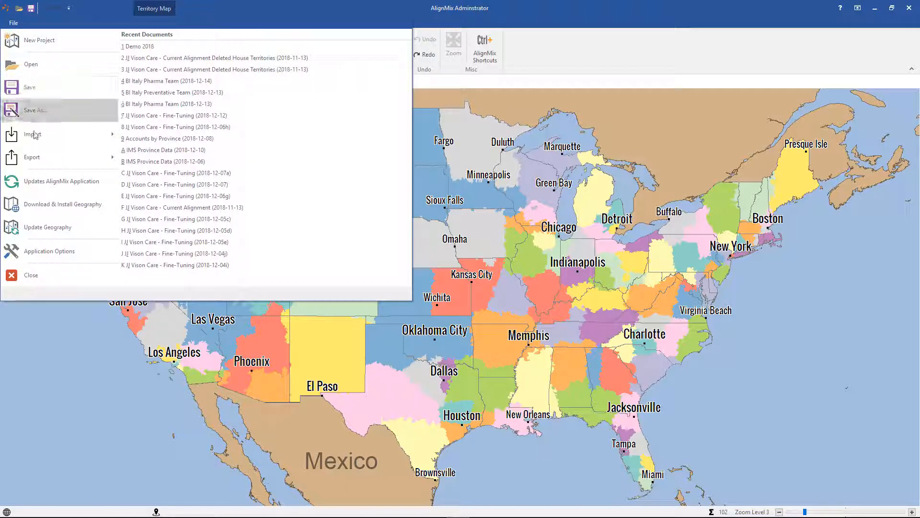
mouse_move(40, 161)
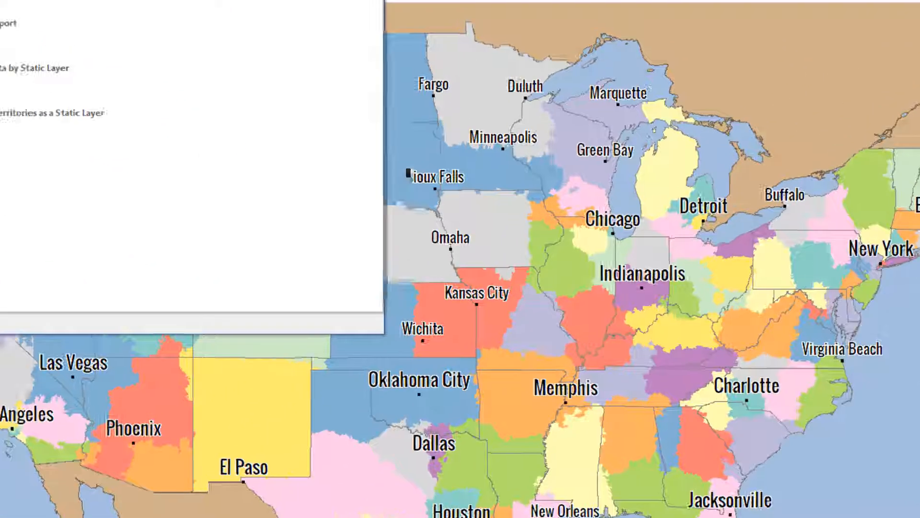
click(2, 2)
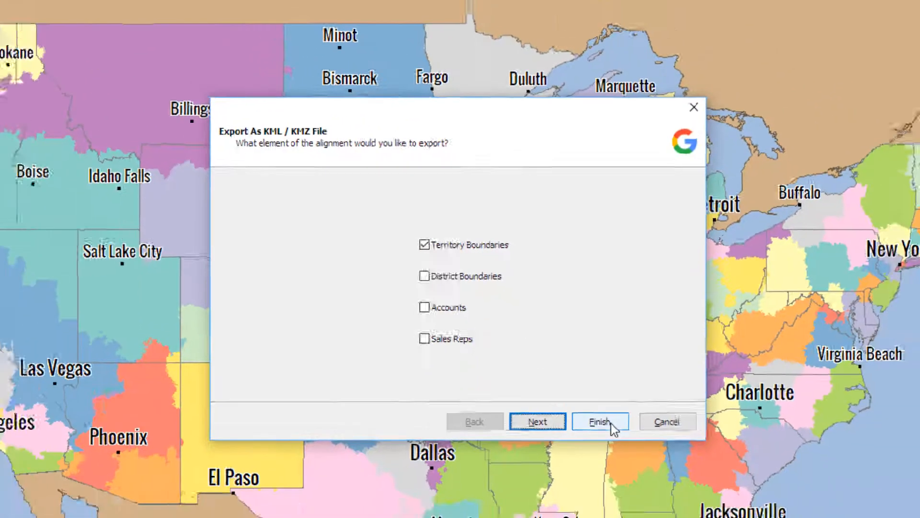
click(610, 423)
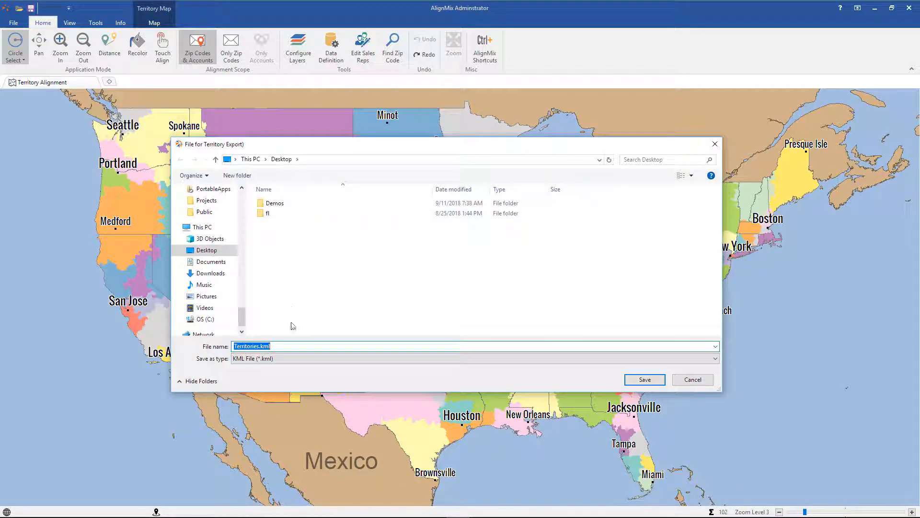
click(645, 379)
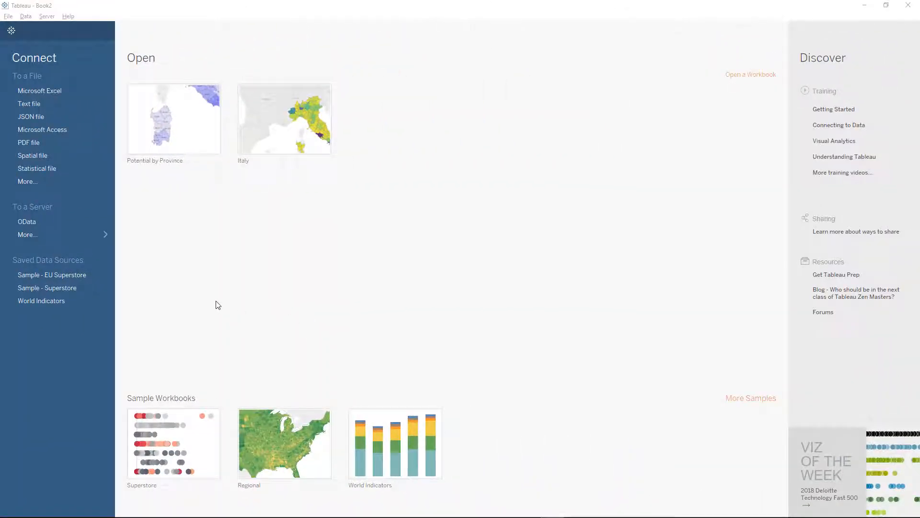
Step: In Tableau, connect to the Excel workbook Territory Report (2018-12-17).xlsx on the desktop
click(25, 95)
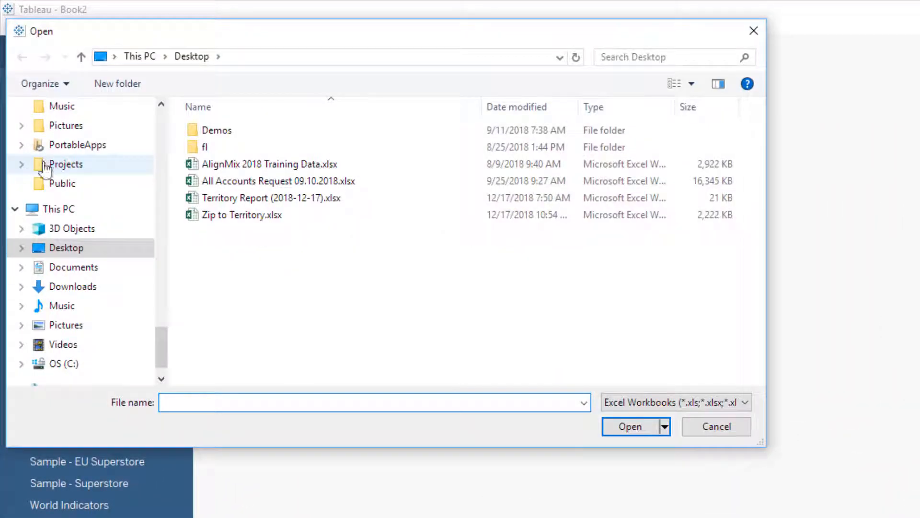
click(278, 204)
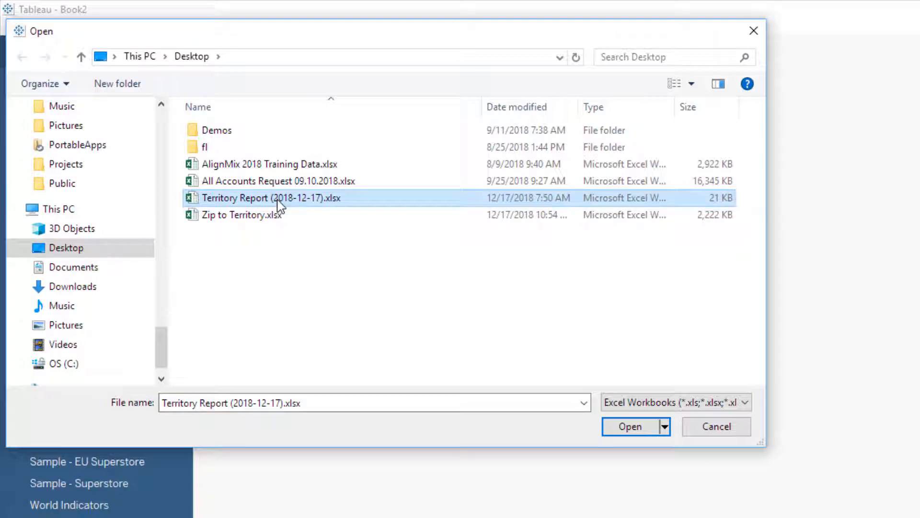
click(630, 427)
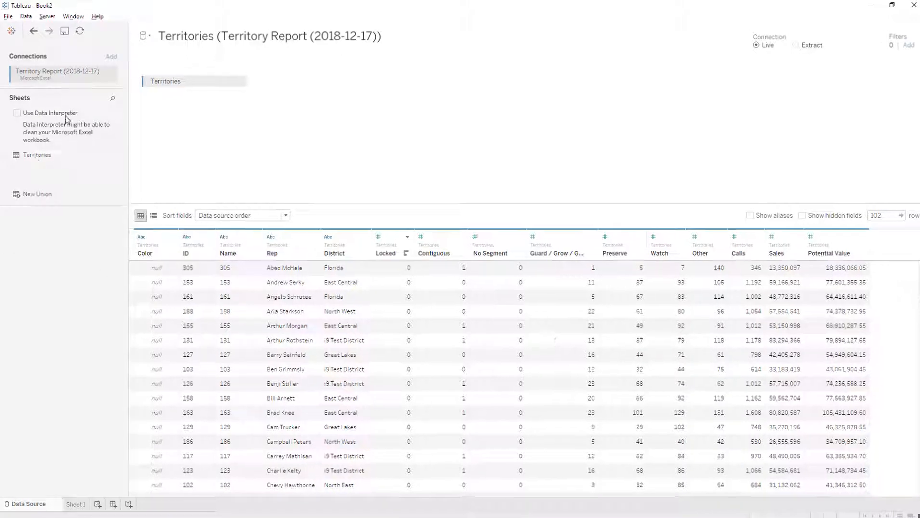
Step: Add a second connection to the spatial file Territories.kml from the desktop
click(111, 57)
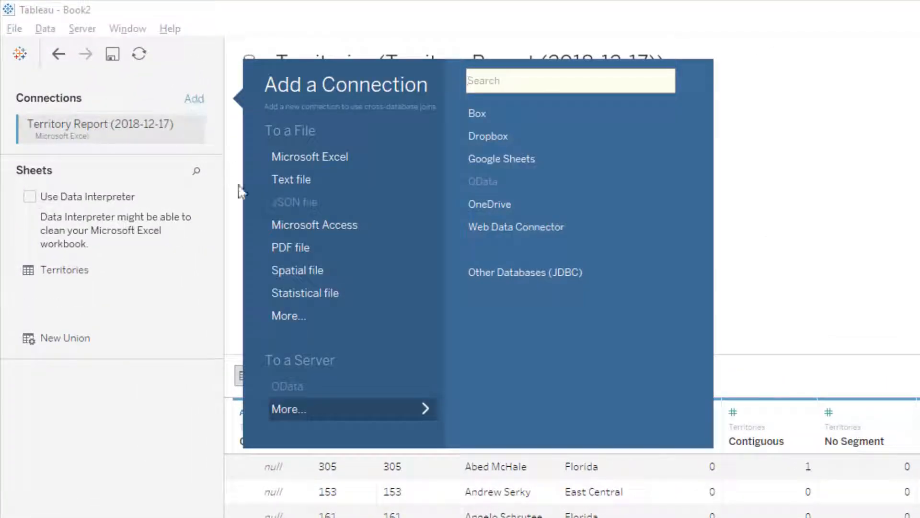
click(322, 270)
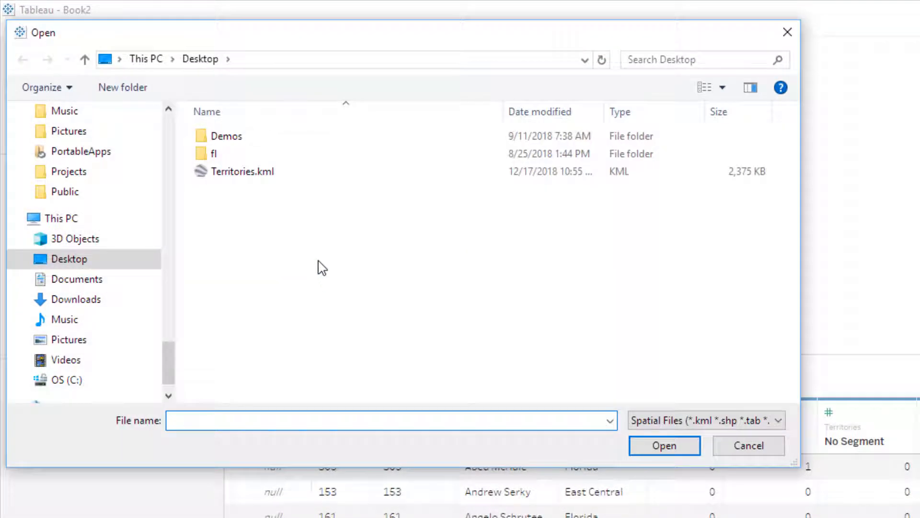
click(246, 172)
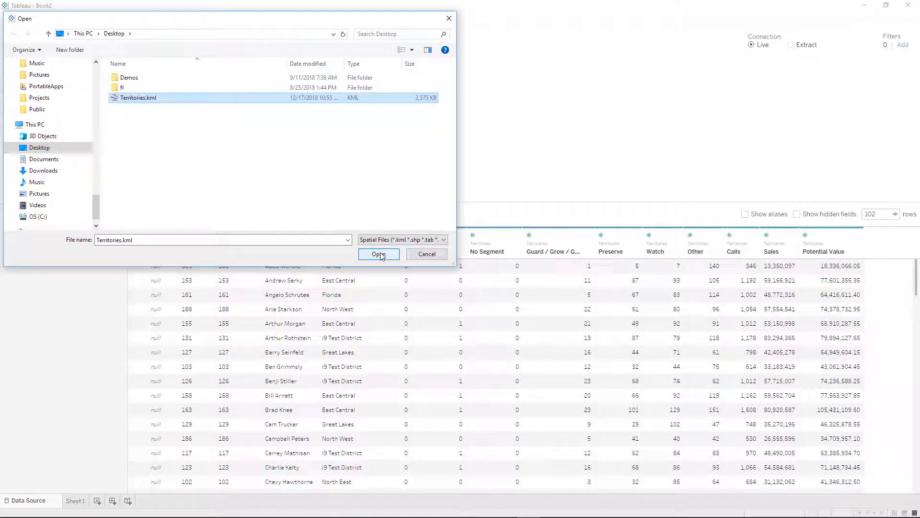
click(378, 255)
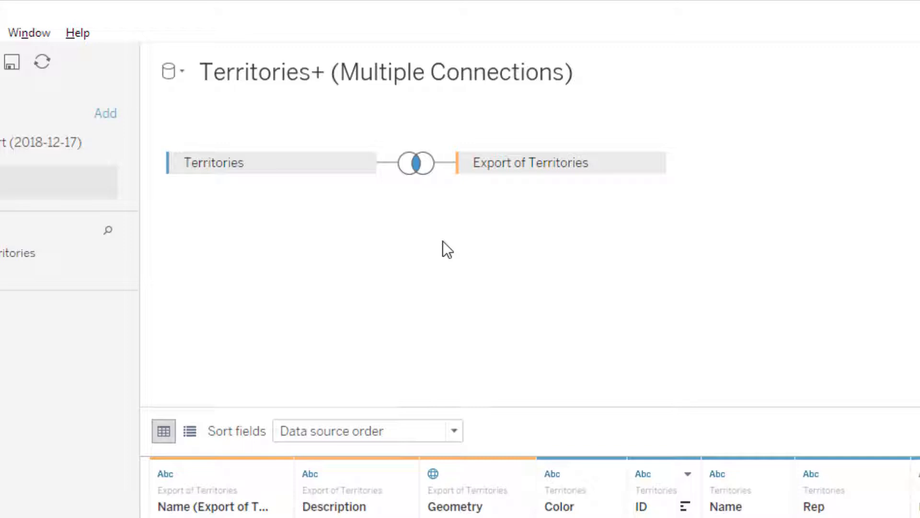
Step: Set the inner join between Territories and Export of Territories to match ID with Name (Export of Territories)
click(416, 165)
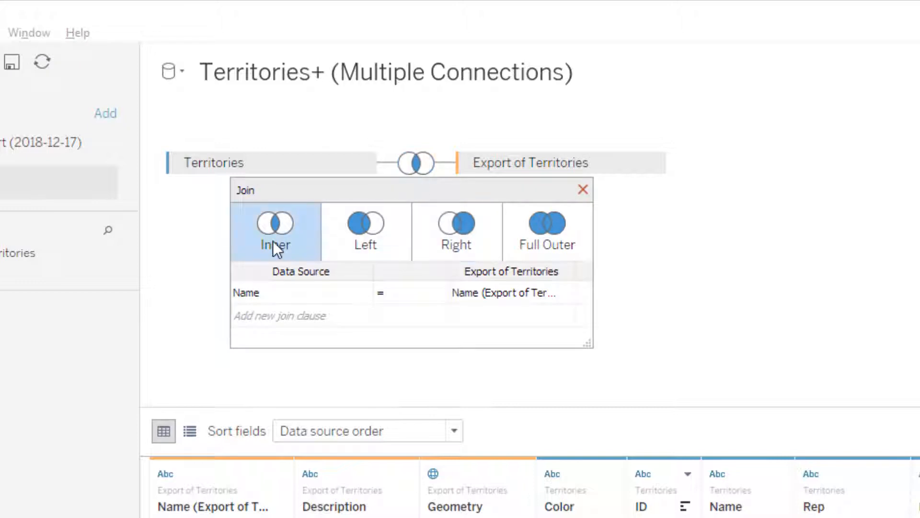
click(362, 293)
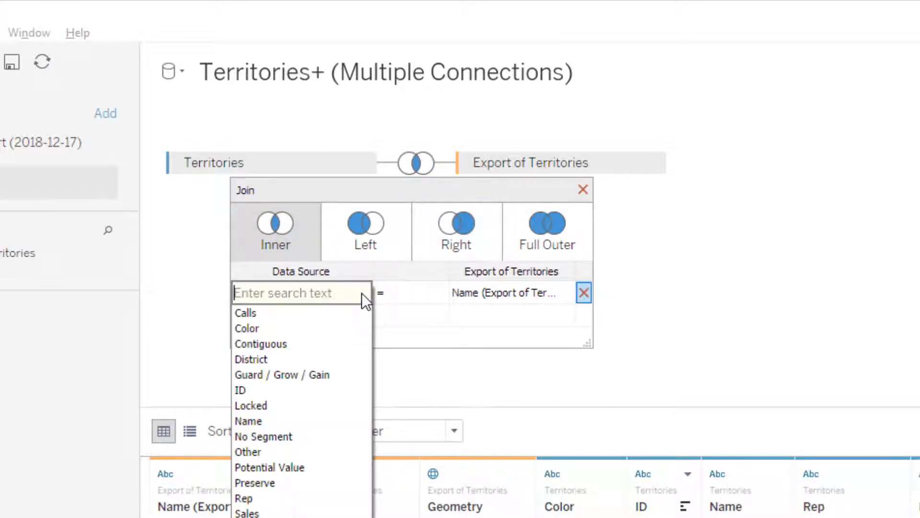
click(333, 389)
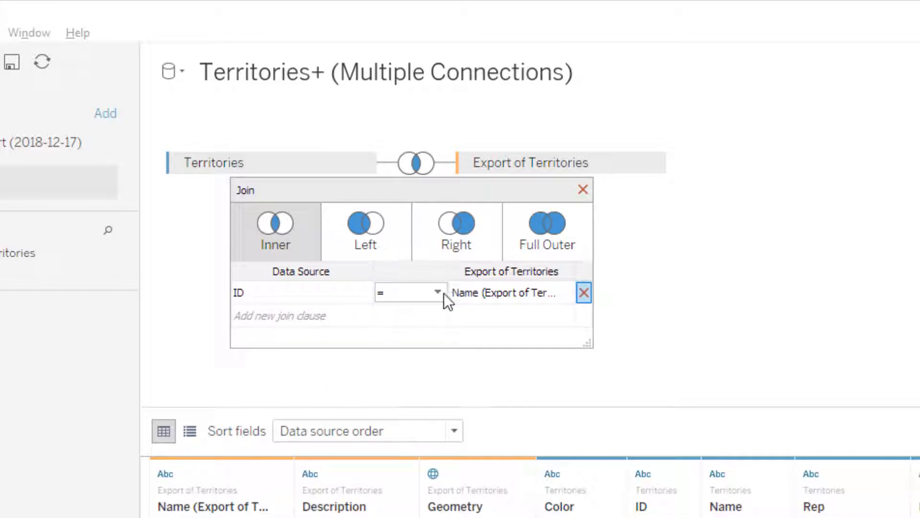
click(494, 291)
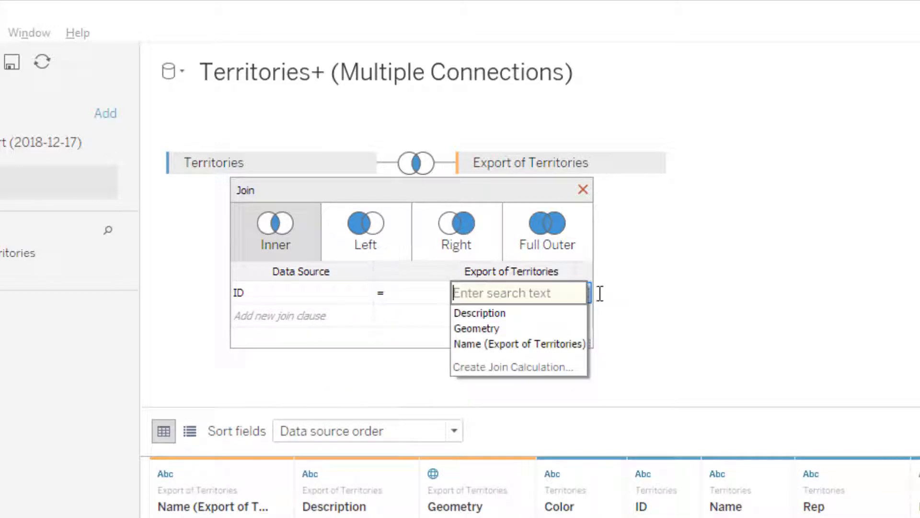
click(410, 315)
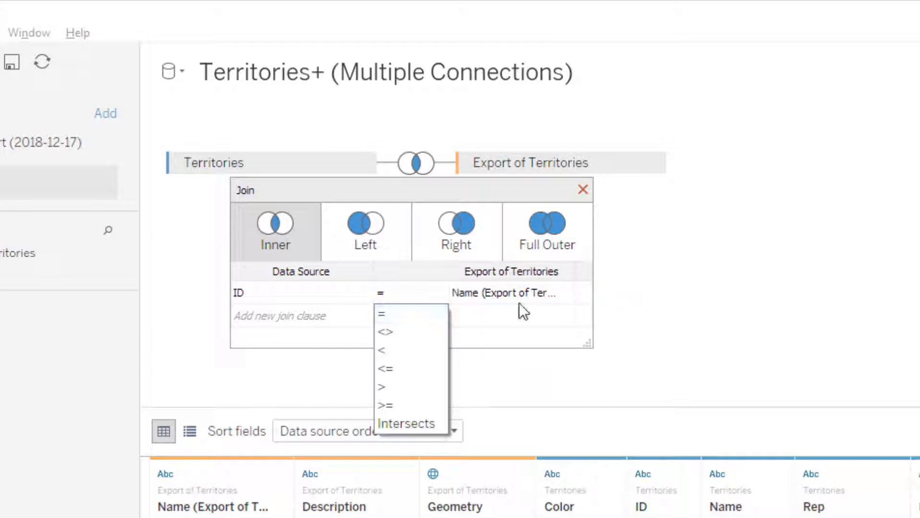
click(520, 291)
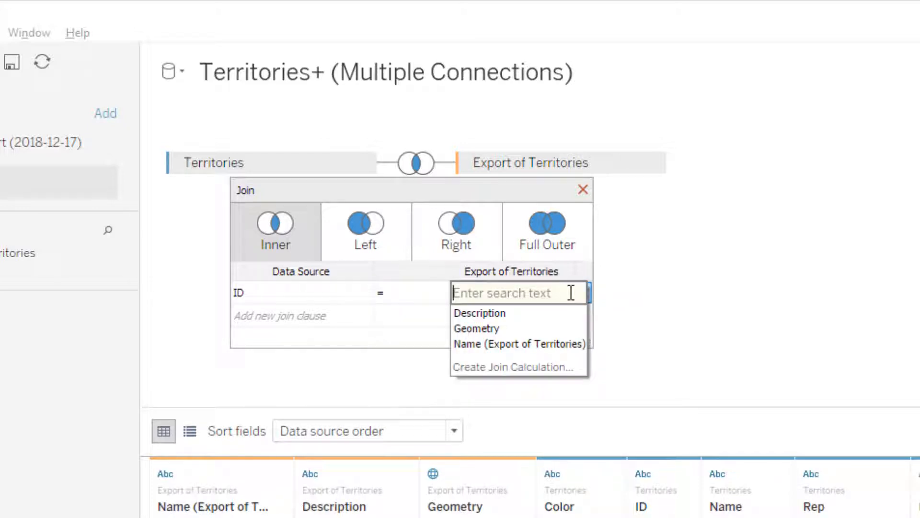
click(531, 343)
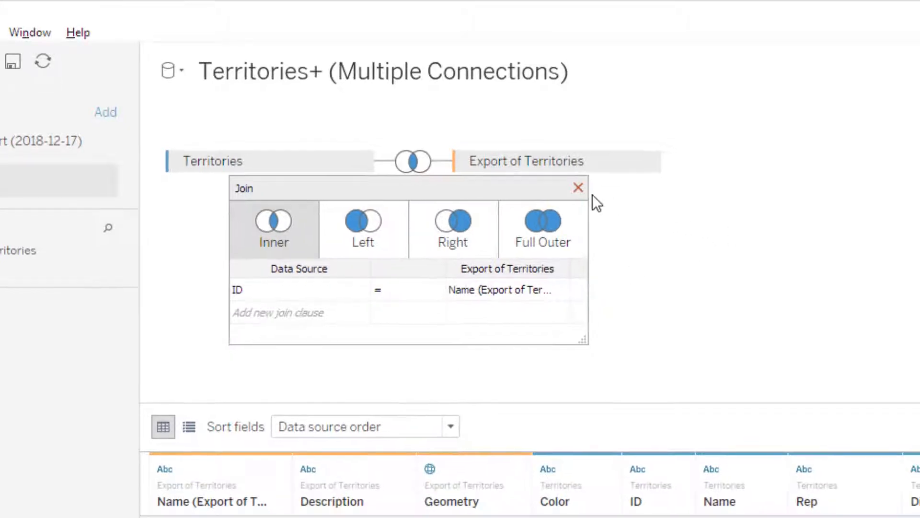
click(578, 188)
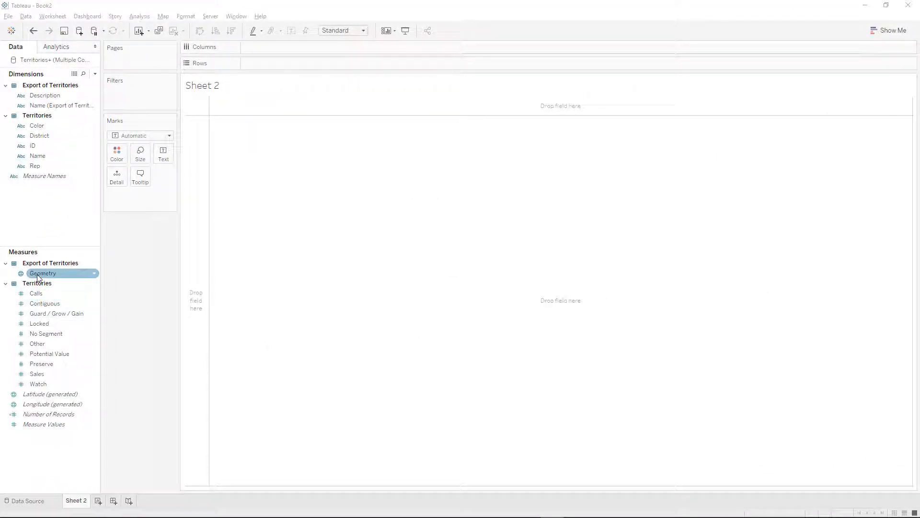
Step: Plot the Geometry field as a map on Sheet 2, framed on the contiguous United States
drag(39, 277, 425, 295)
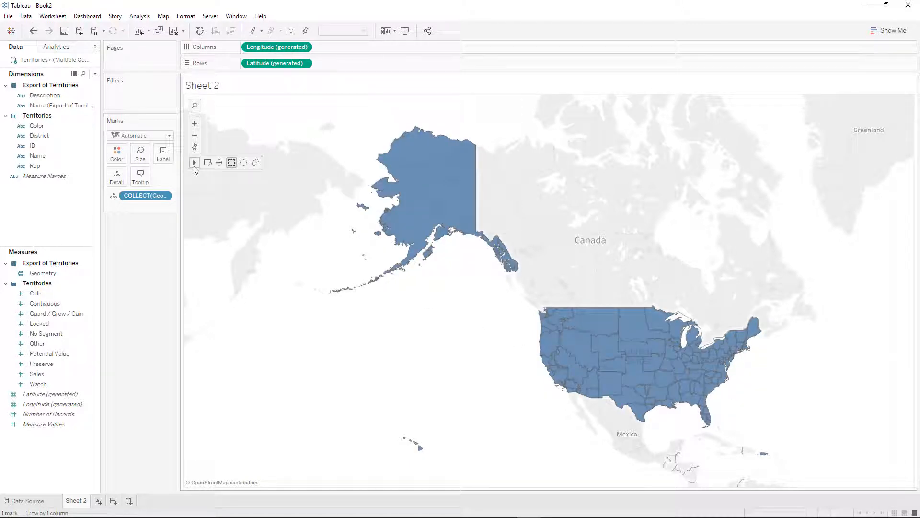
click(207, 164)
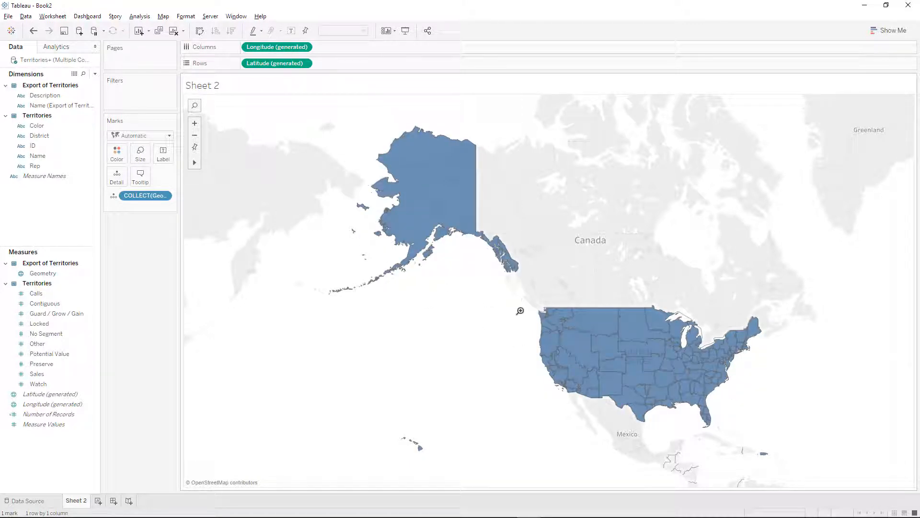
drag(520, 310, 770, 436)
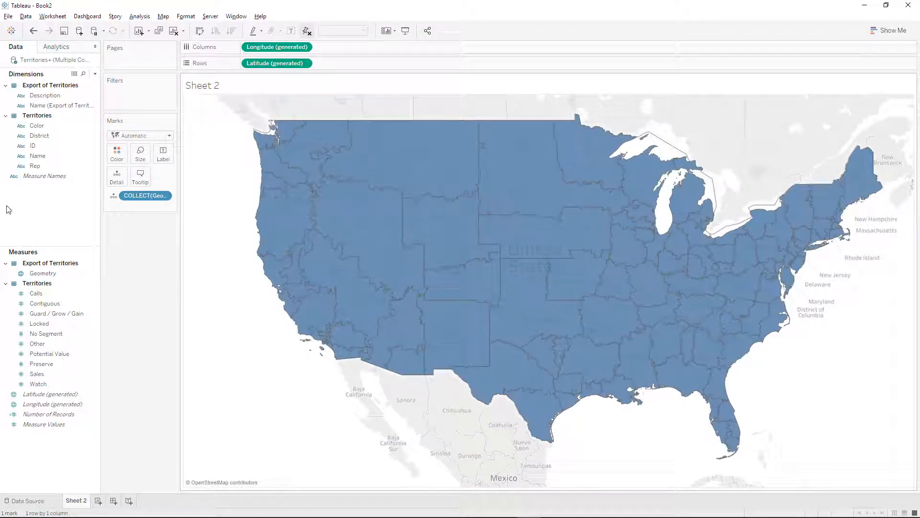
Step: Color the territories on the map by ID, adding all members
click(30, 147)
drag(29, 148, 115, 156)
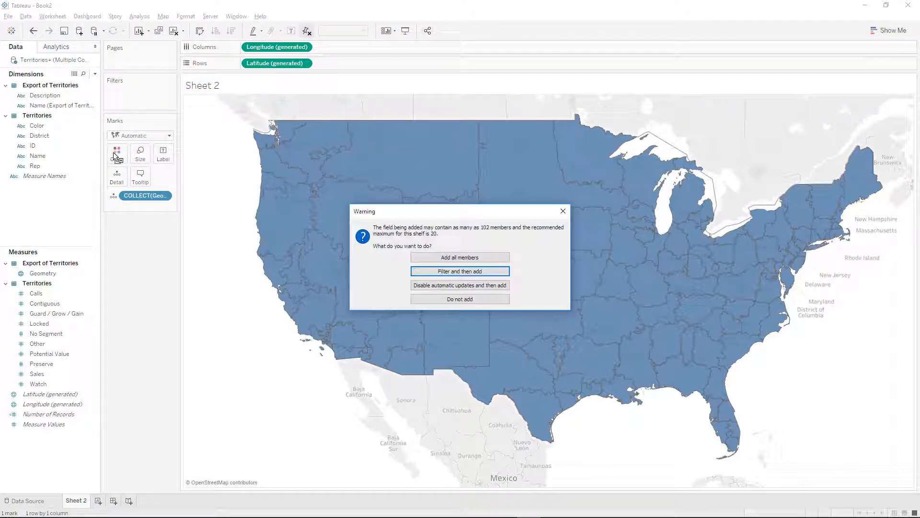
click(432, 258)
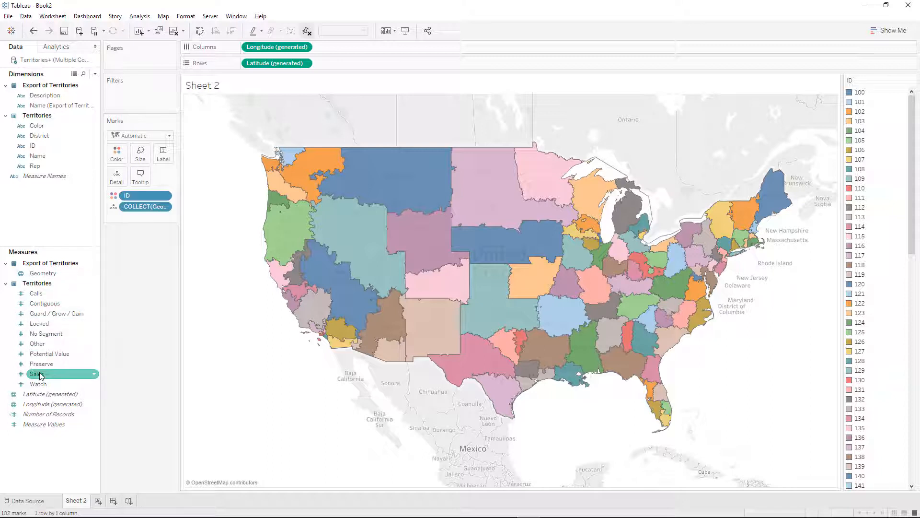
Step: Try coloring the territories by Sales with ID as detail, and undo both changes
drag(41, 377, 115, 158)
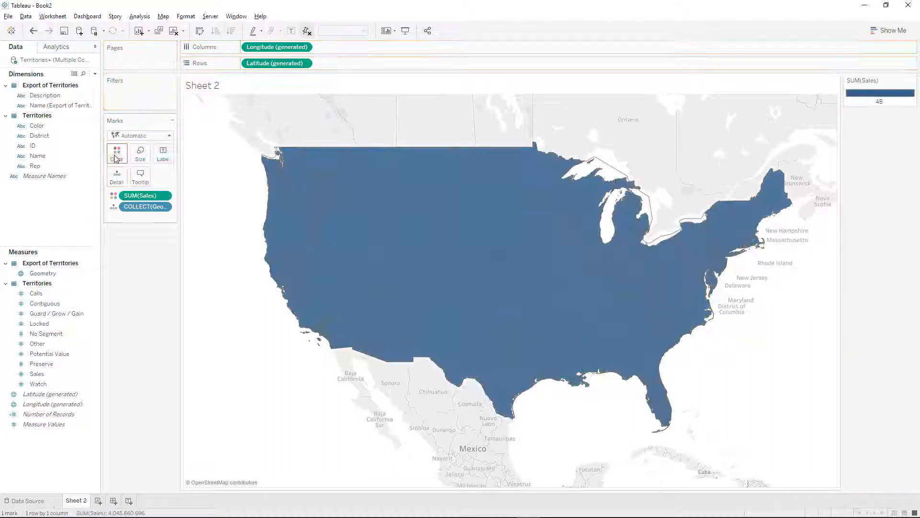
drag(31, 145, 136, 217)
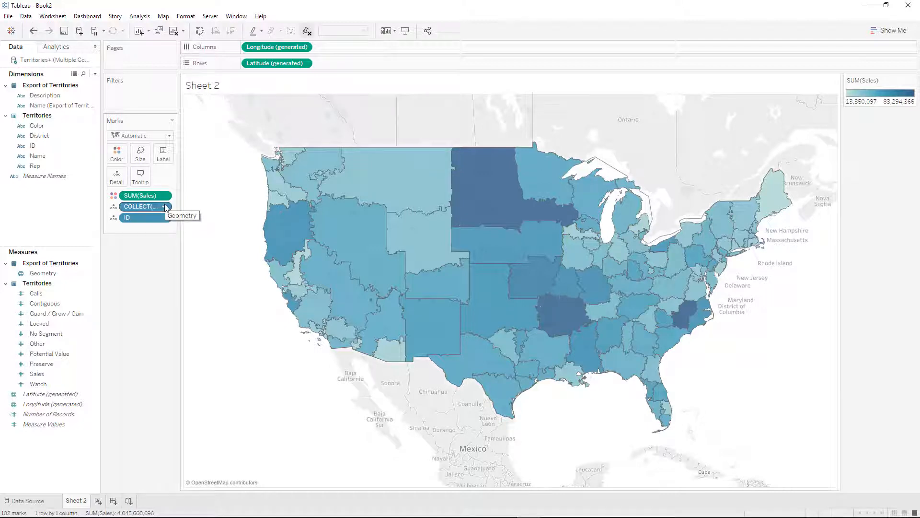
key(ctrl+z)
key(ctrl+z)
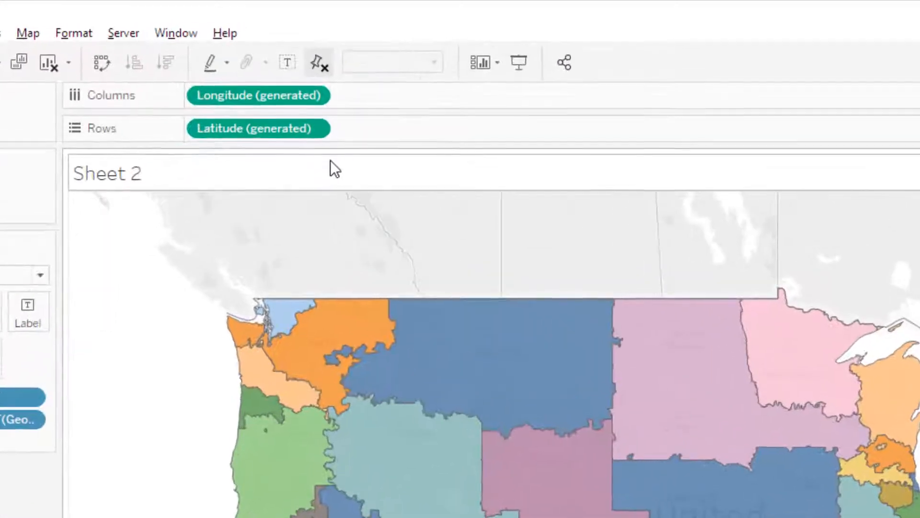
Step: Duplicate Latitude (generated) on Rows to create a second map, and set that map's mark type to Circle
ctrl+click(317, 126)
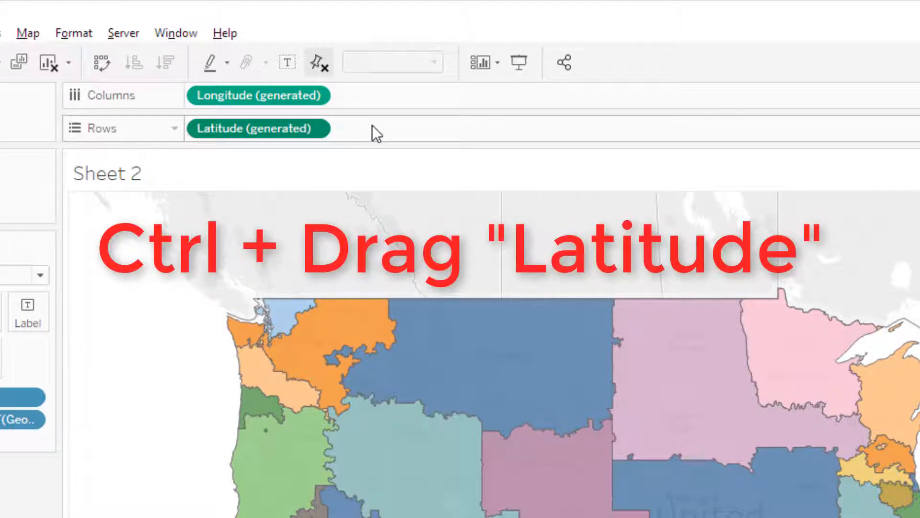
drag(295, 128, 372, 127)
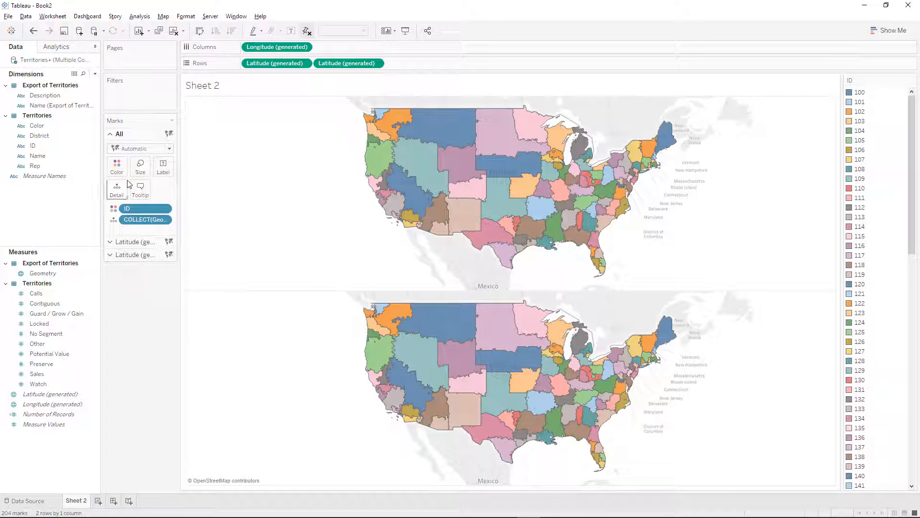
click(110, 243)
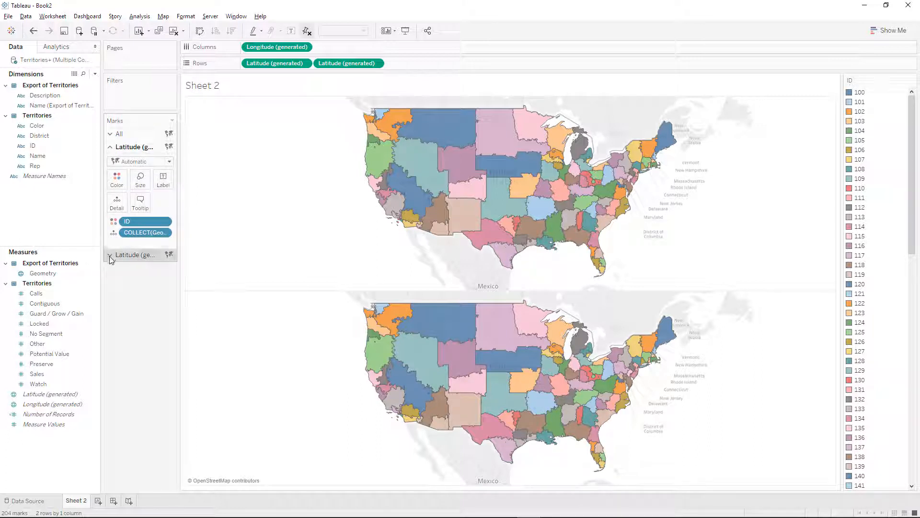
click(110, 259)
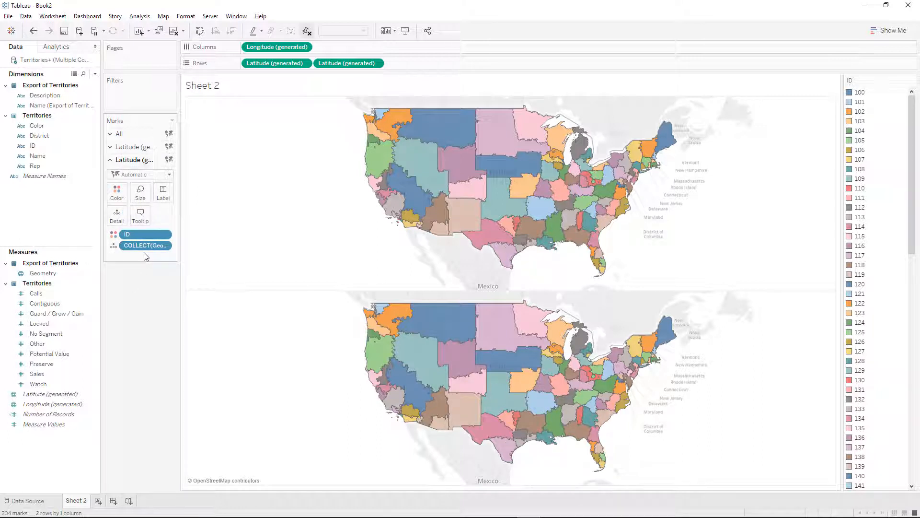
click(170, 176)
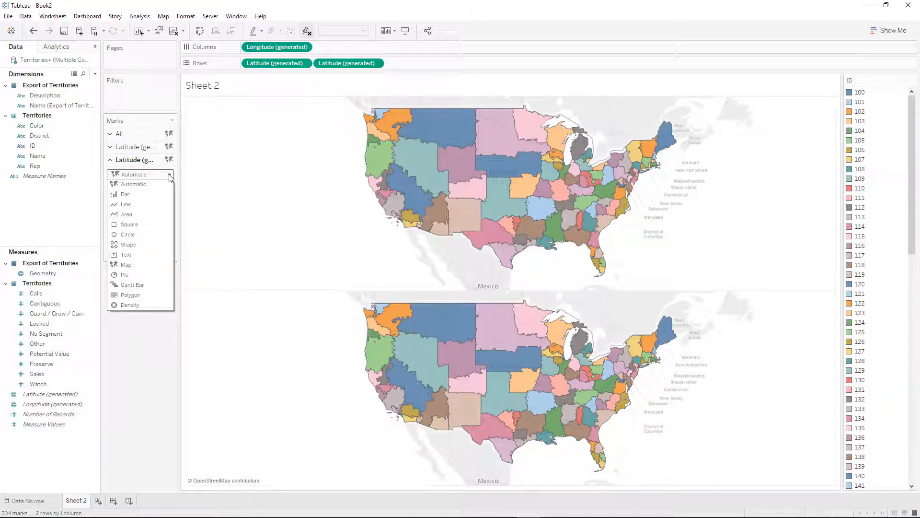
click(151, 238)
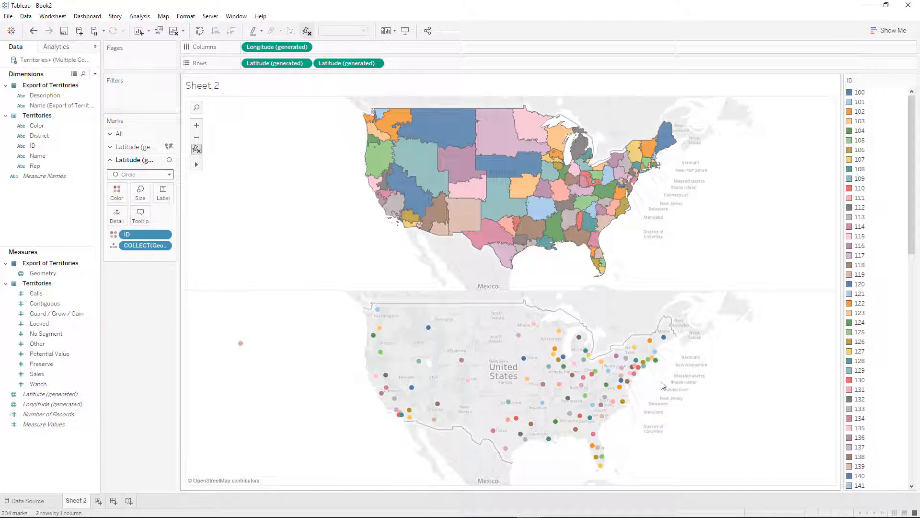
Step: Size the second map's circles by Sales and color them by Potential Value, with ID as detail
click(53, 353)
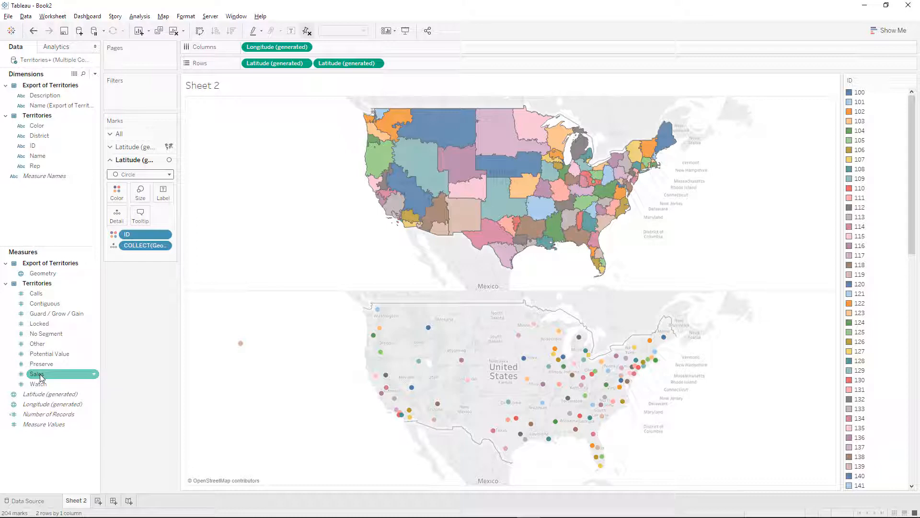
drag(41, 378, 140, 196)
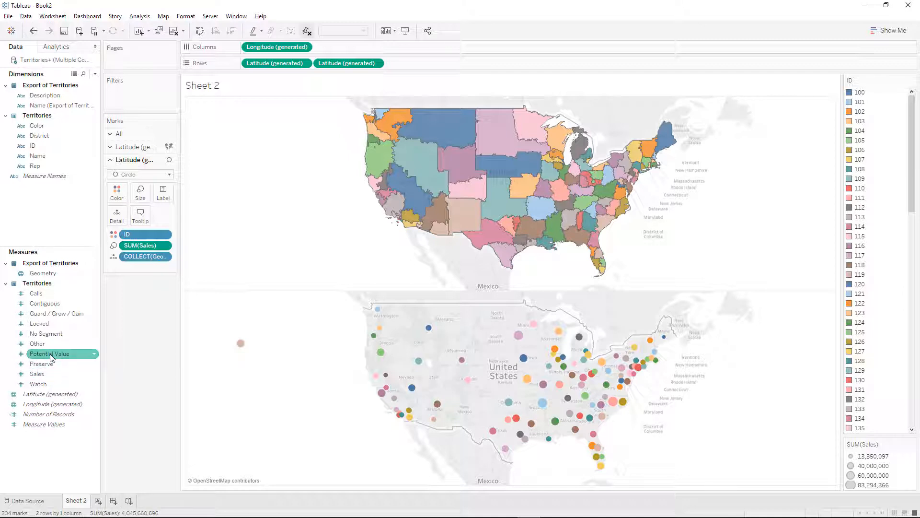
drag(49, 354, 119, 195)
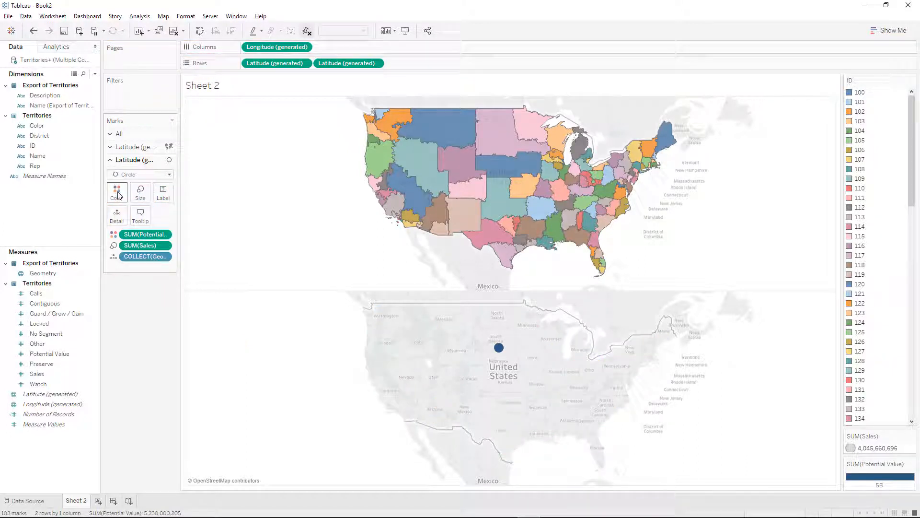
drag(33, 149, 135, 269)
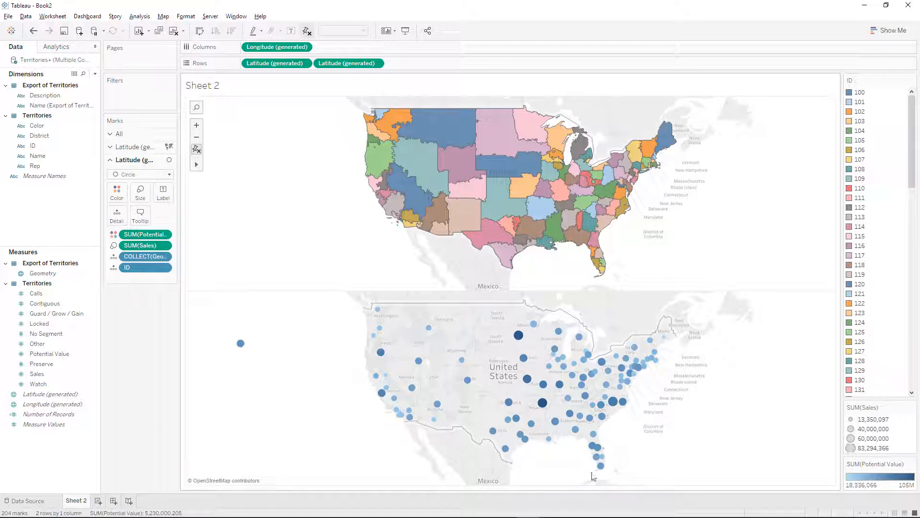
Step: Set the Potential Value color palette to Red-Green-Gold Diverging with Use Full Color Range enabled
click(117, 196)
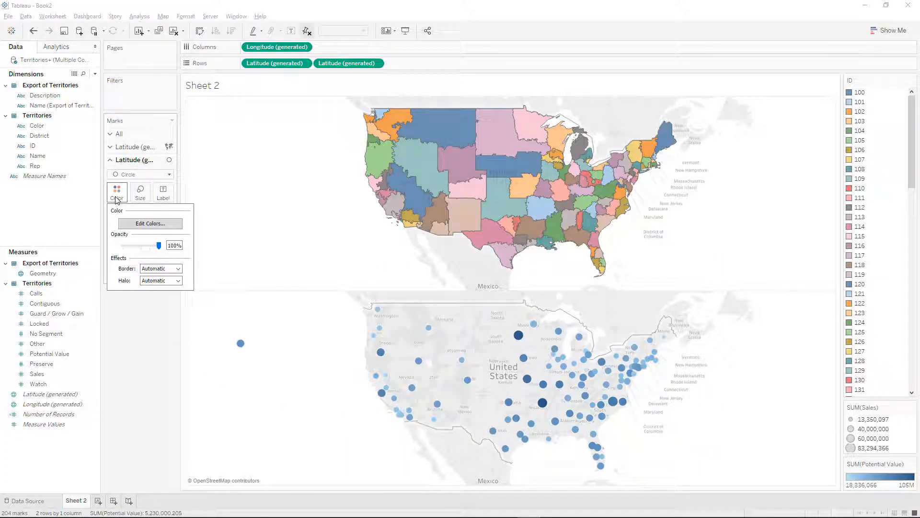
click(146, 223)
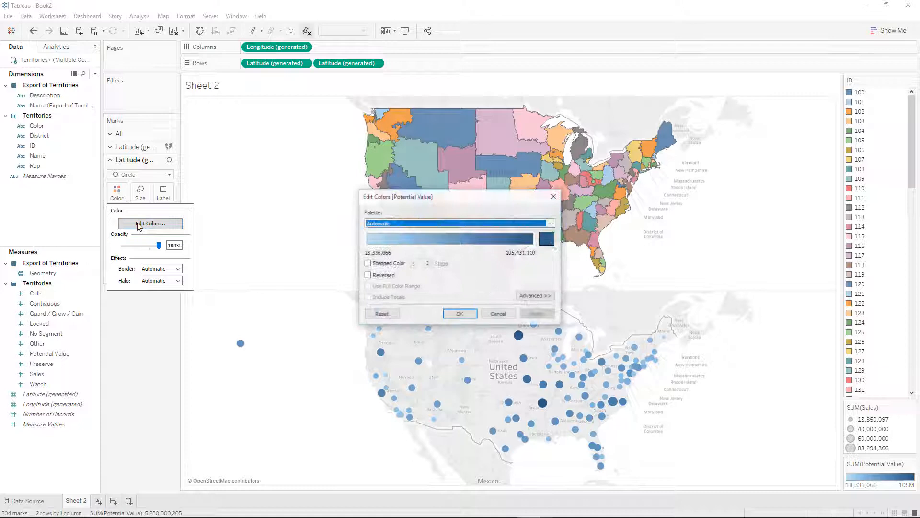
click(382, 224)
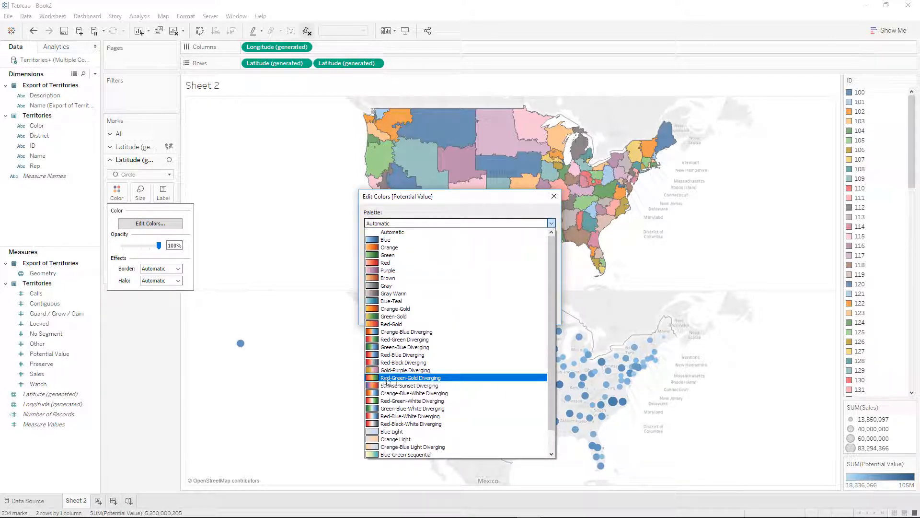
click(408, 379)
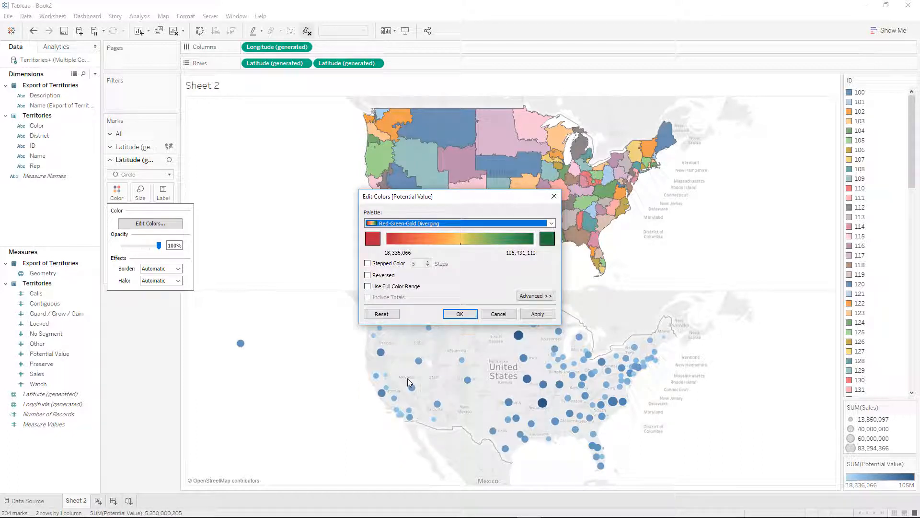
click(403, 286)
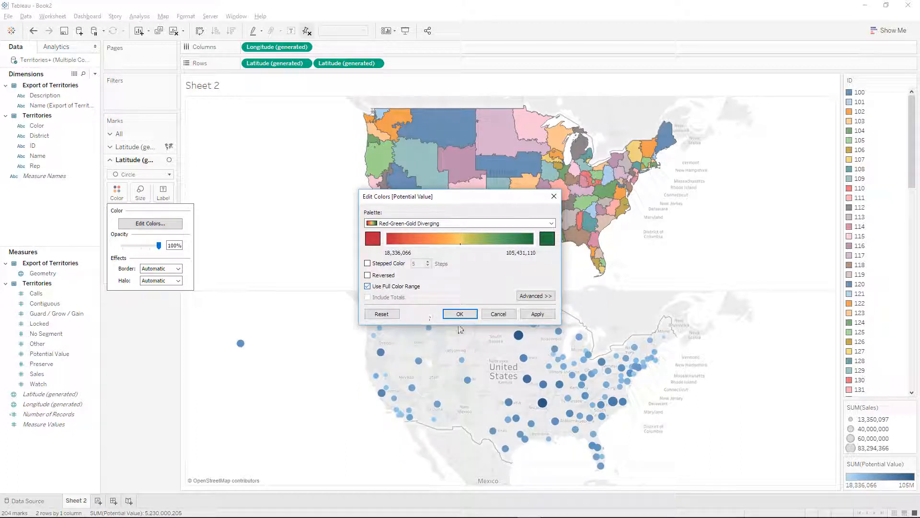
click(460, 313)
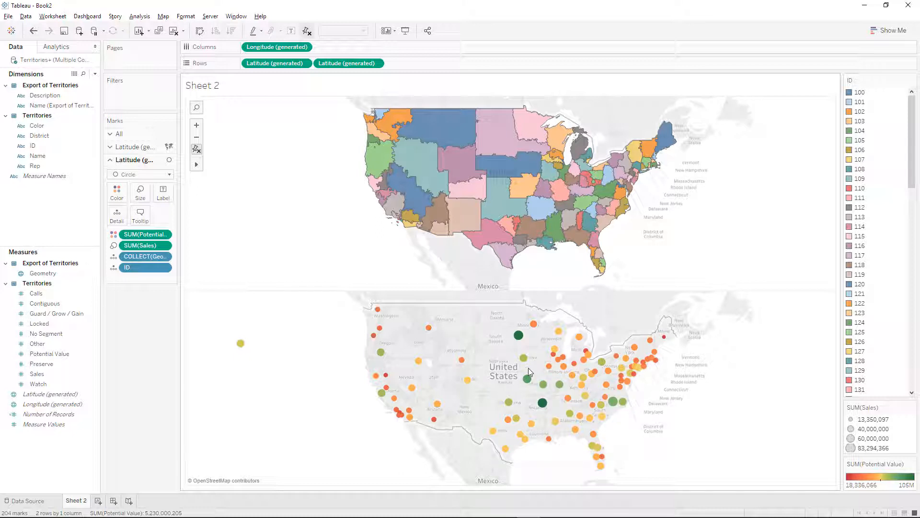
Step: Overlay the circle map on the territory map by making the second Latitude (generated) a dual axis
mouse_move(526, 359)
mouse_move(519, 342)
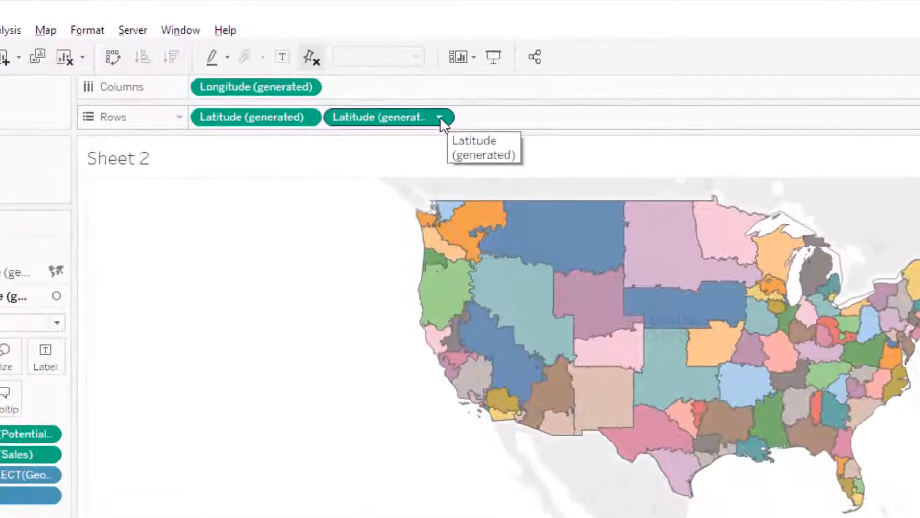
click(439, 117)
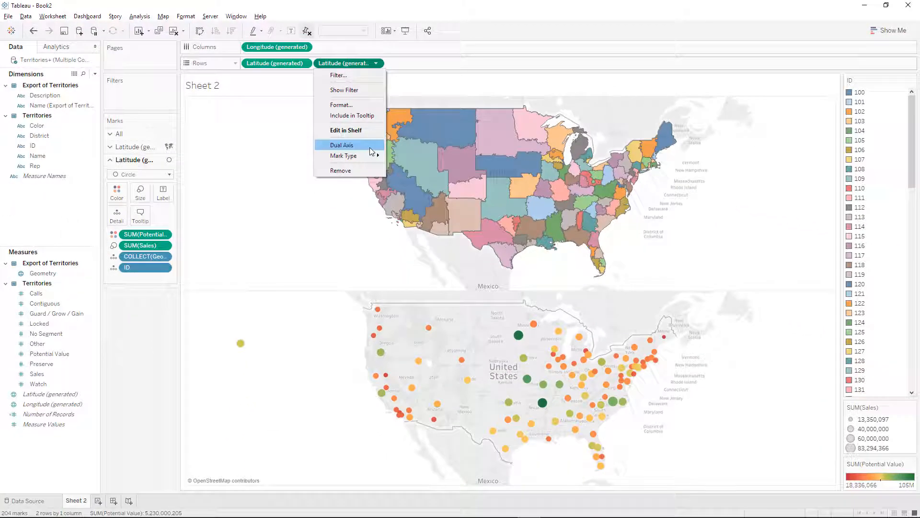
click(370, 148)
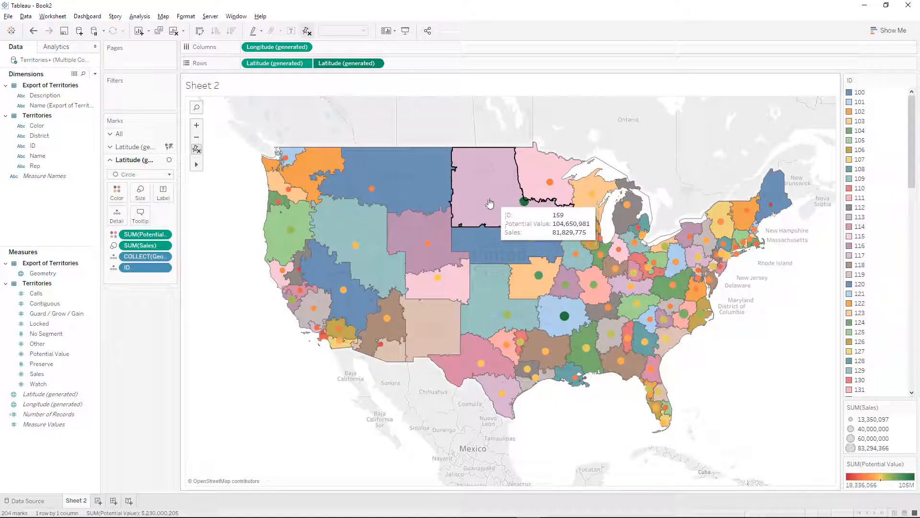
Step: Enlarge the circles slightly and give them a black border
click(140, 194)
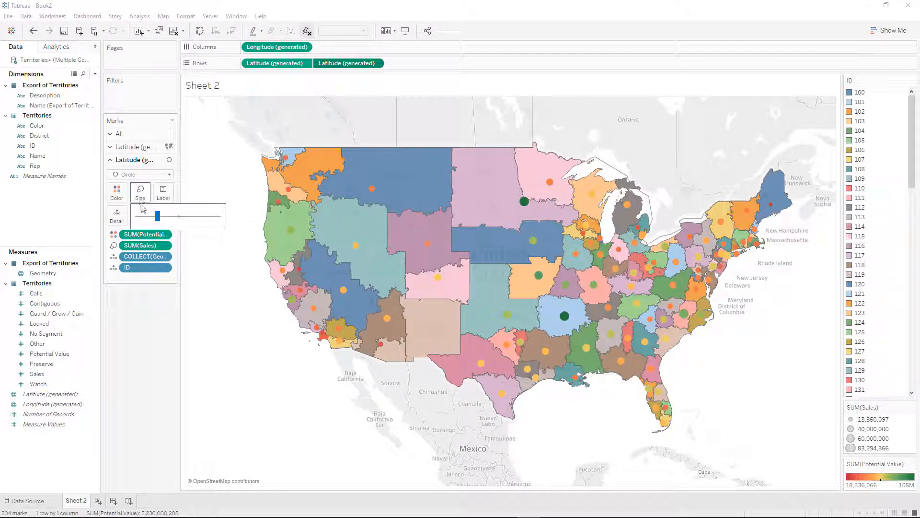
drag(170, 217, 172, 217)
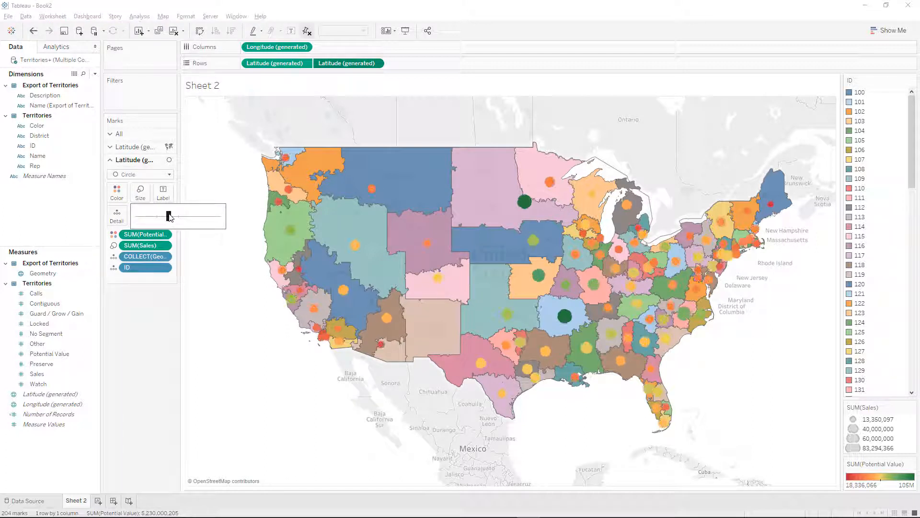
click(116, 193)
click(161, 268)
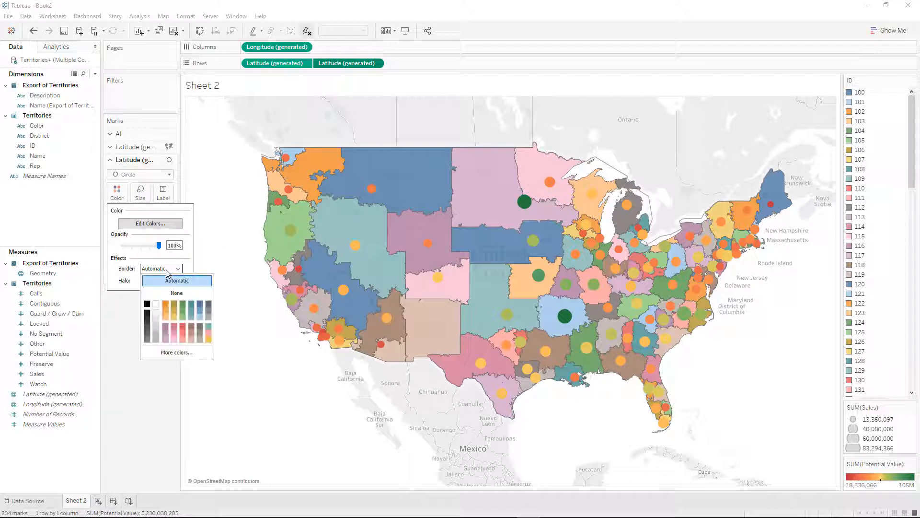
click(147, 305)
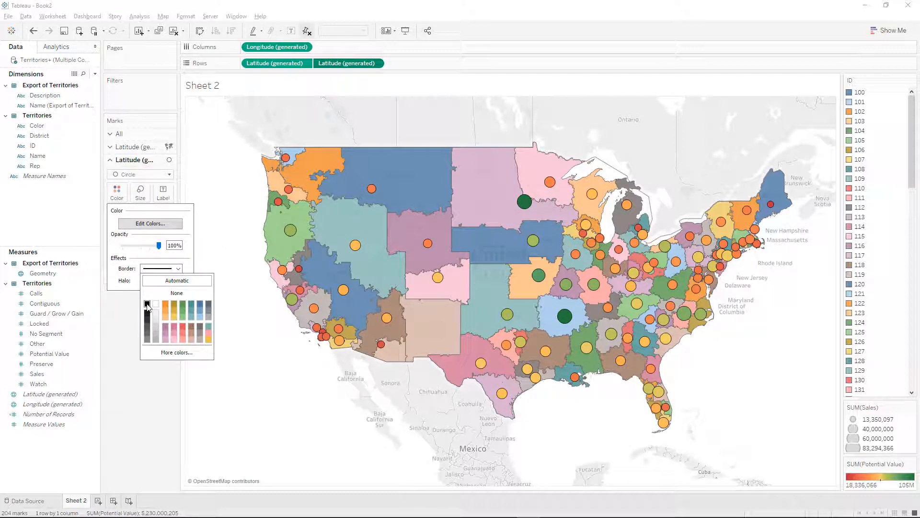
click(129, 400)
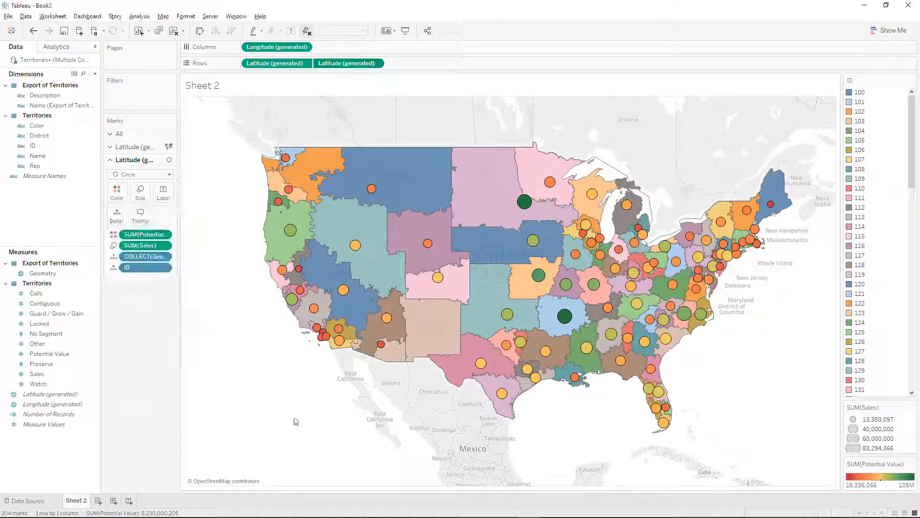